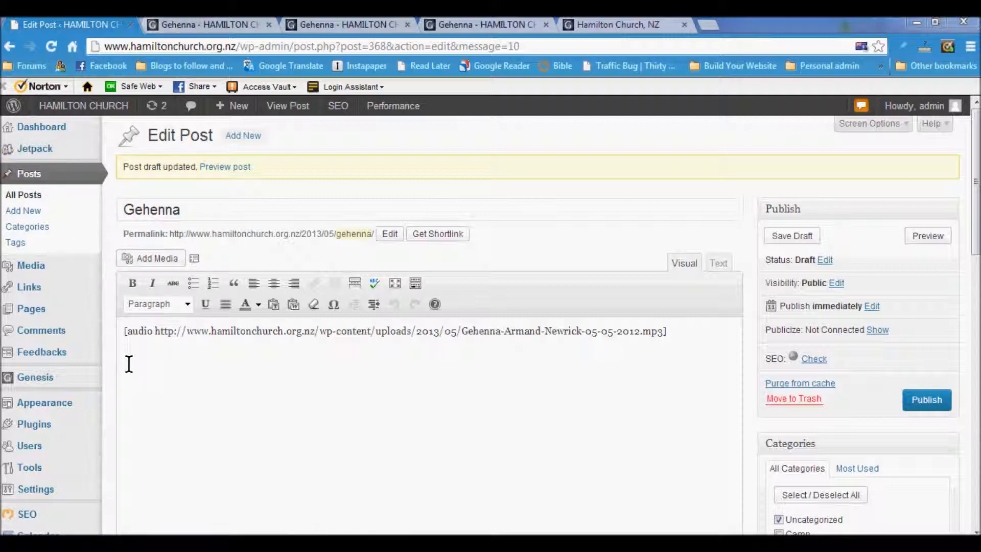
# Step: Select the whole [audio …] shortcode line in the Gehenna post and delete it
pyautogui.moveTo(48, 148)
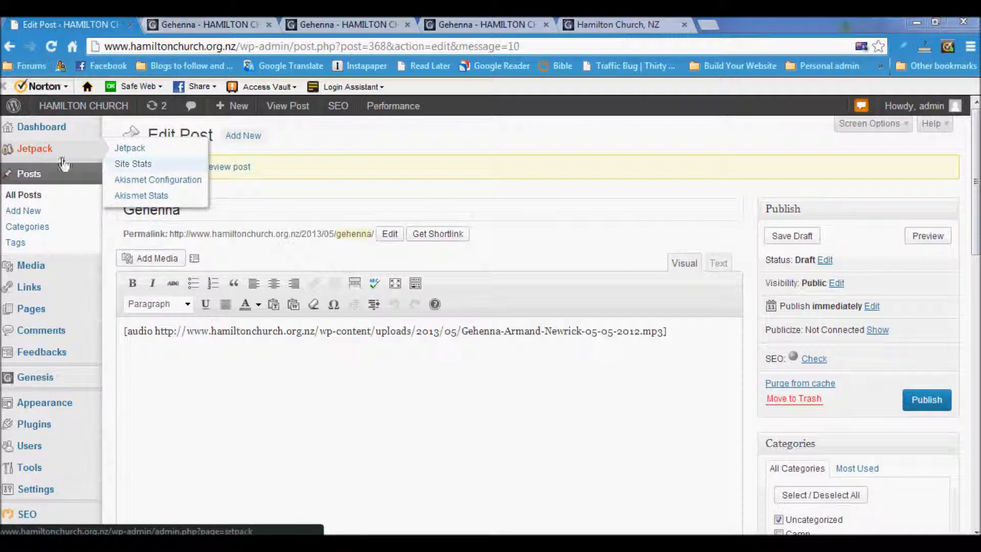
pyautogui.click(144, 359)
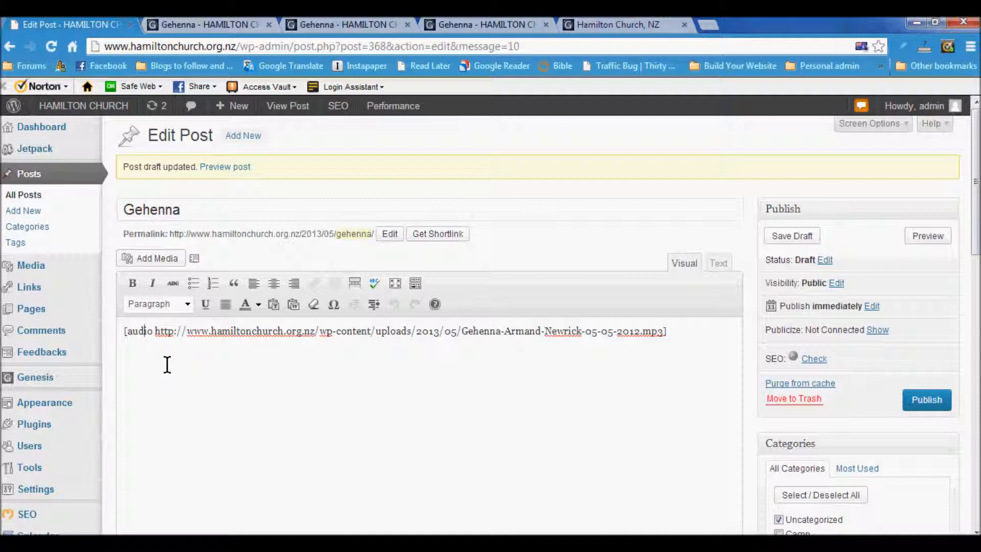
pyautogui.moveTo(127, 331); pyautogui.dragTo(696, 341)
pyautogui.press('BackSpace')
pyautogui.press('BackSpace')
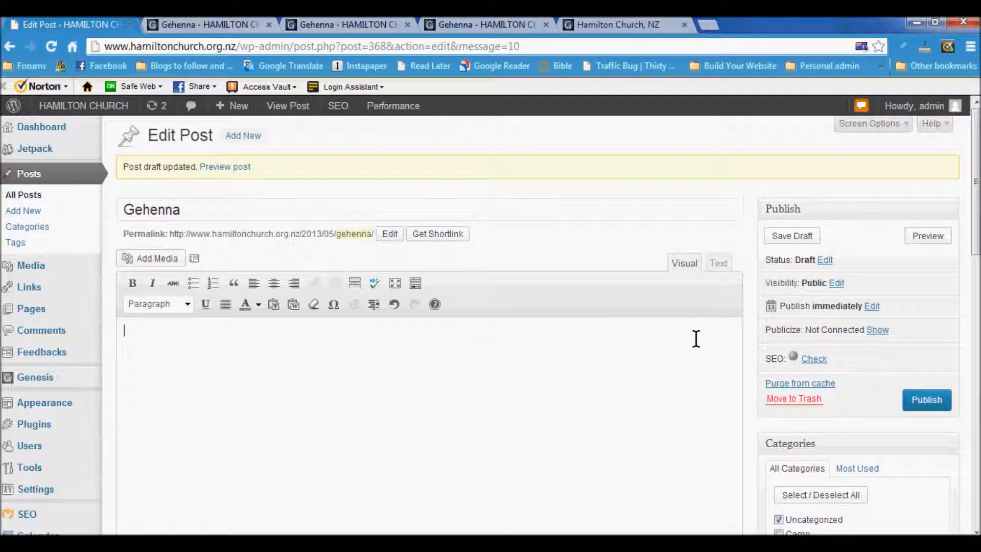
# Step: Pick the Gehenna mp3 in the media library, trying the upload tab but not uploading anything
pyautogui.click(170, 264)
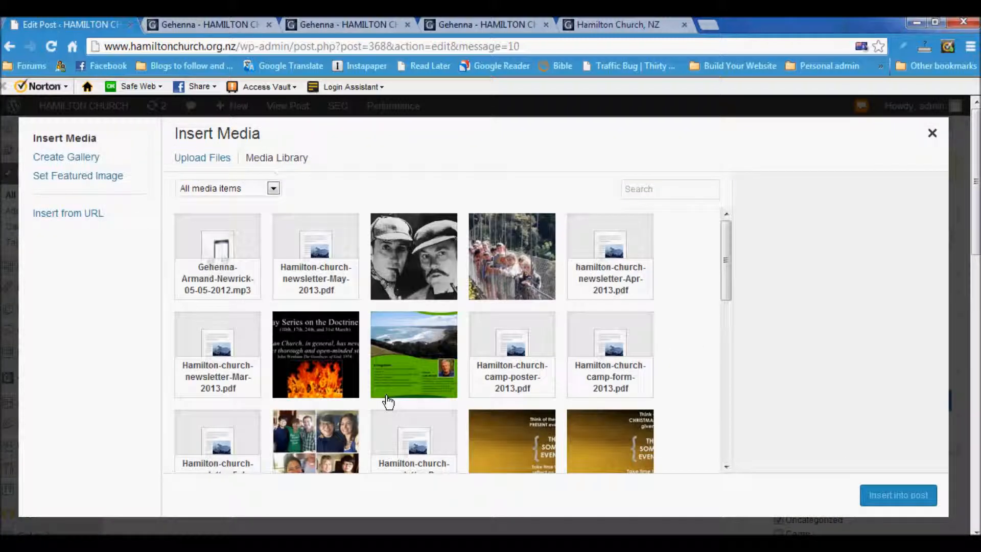
pyautogui.moveTo(727, 286); pyautogui.dragTo(714, 231)
pyautogui.click(217, 279)
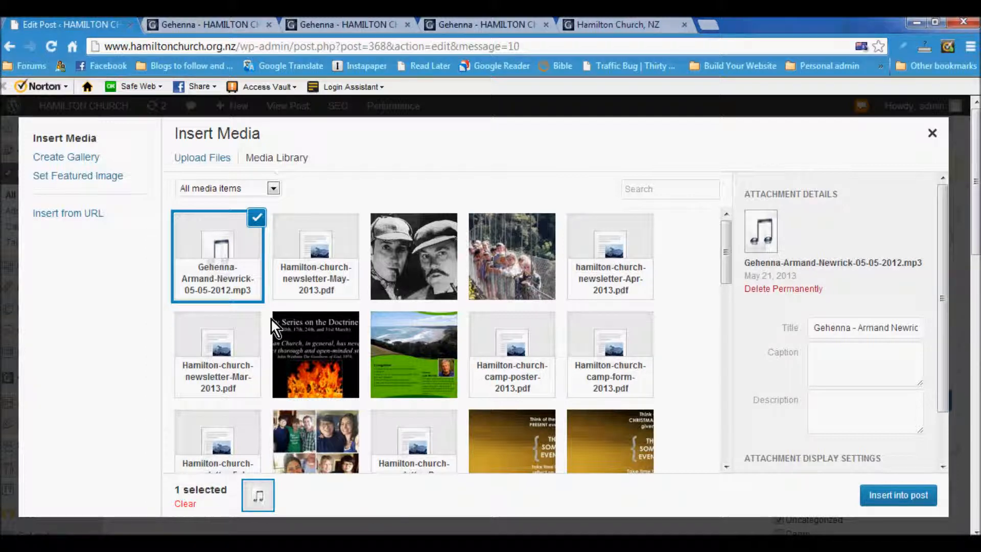
pyautogui.click(201, 159)
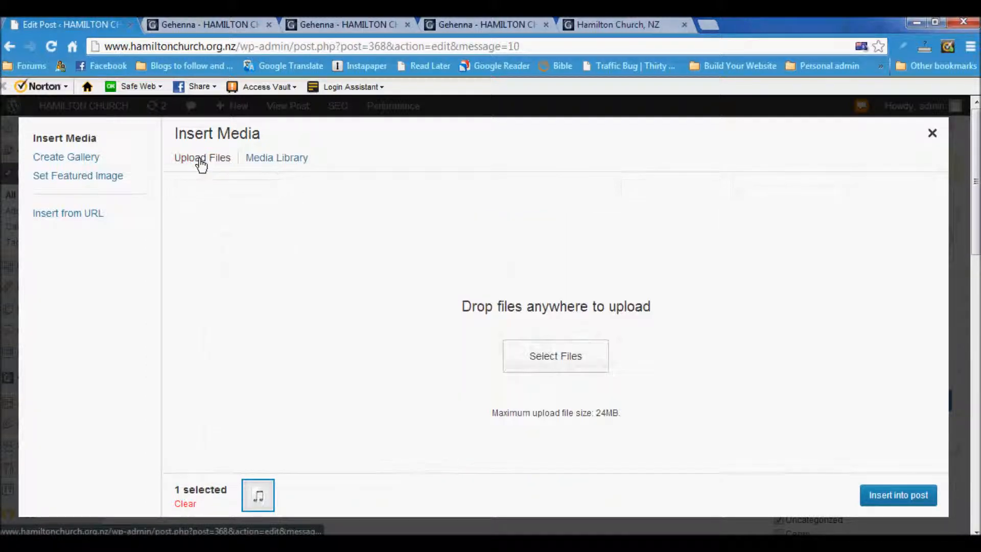
pyautogui.click(571, 367)
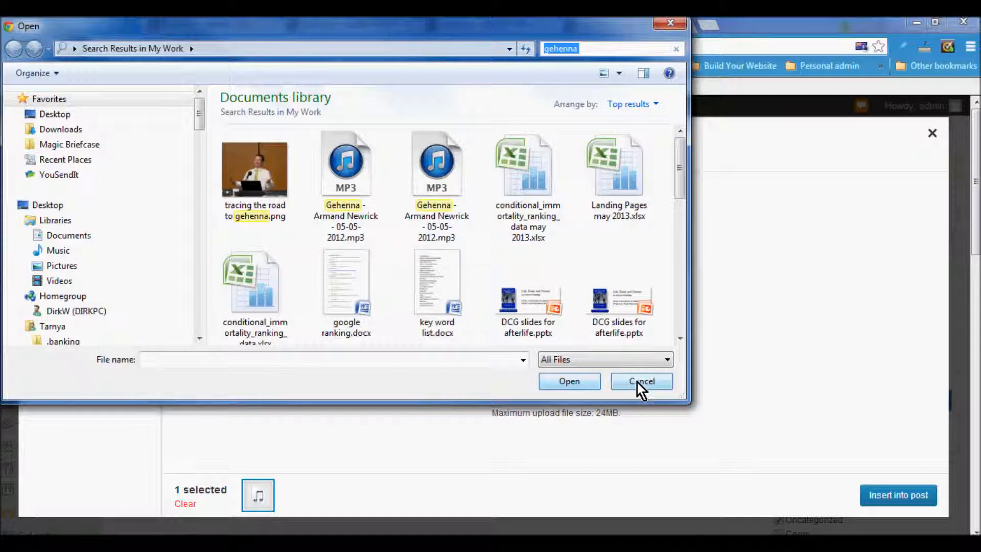
pyautogui.click(350, 169)
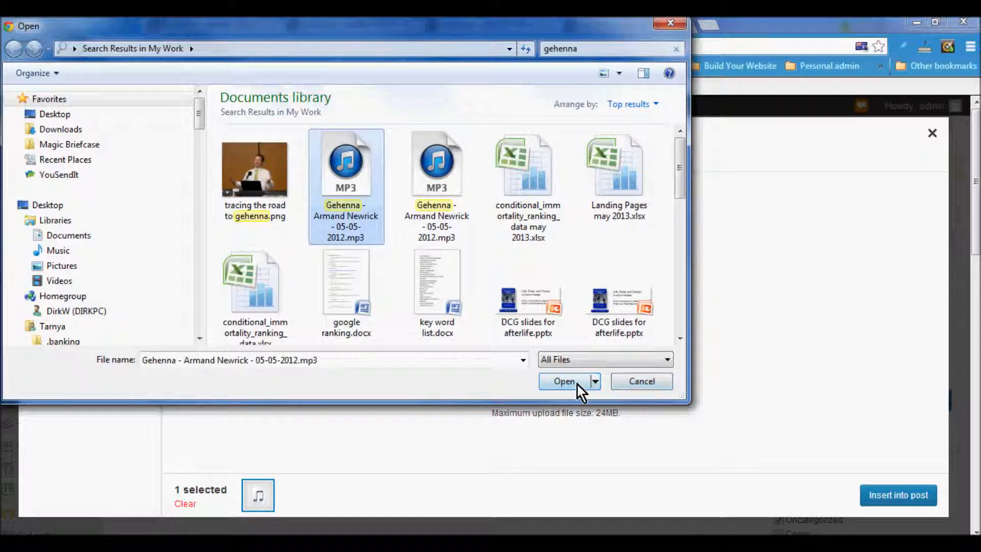
pyautogui.click(636, 384)
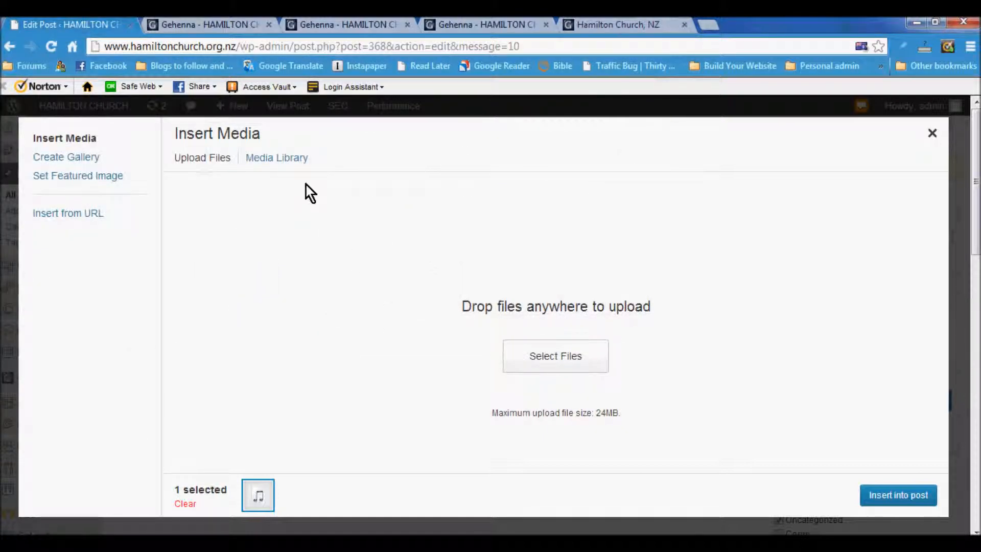
pyautogui.click(289, 159)
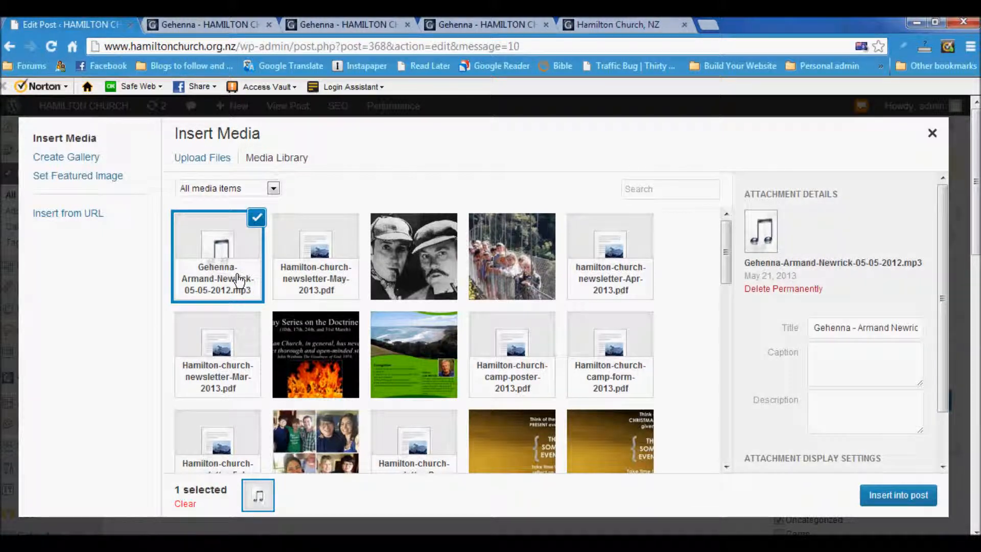
# Step: Insert the Gehenna mp3 into the post as a link to the media file
pyautogui.click(222, 252)
pyautogui.click(249, 261)
pyautogui.moveTo(941, 310); pyautogui.dragTo(941, 403)
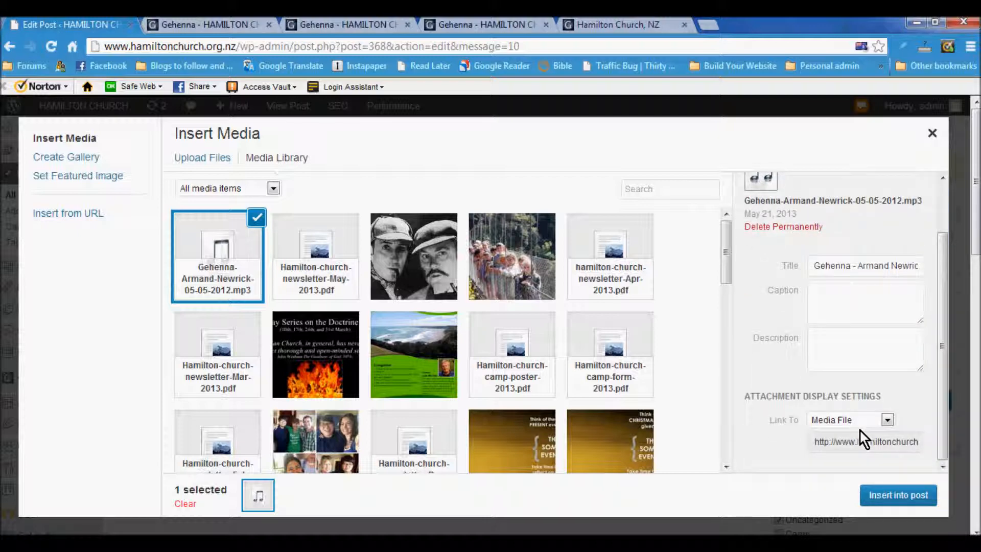
pyautogui.click(887, 419)
pyautogui.click(887, 419)
pyautogui.click(888, 494)
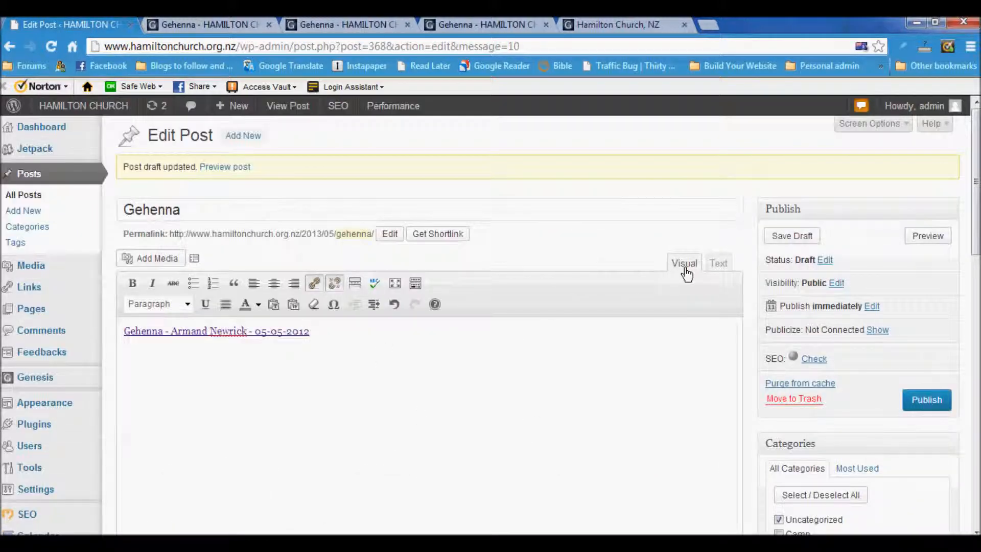
# Step: In the Text view, strip the anchor tag and link text so only the mp3 URL remains
pyautogui.click(718, 263)
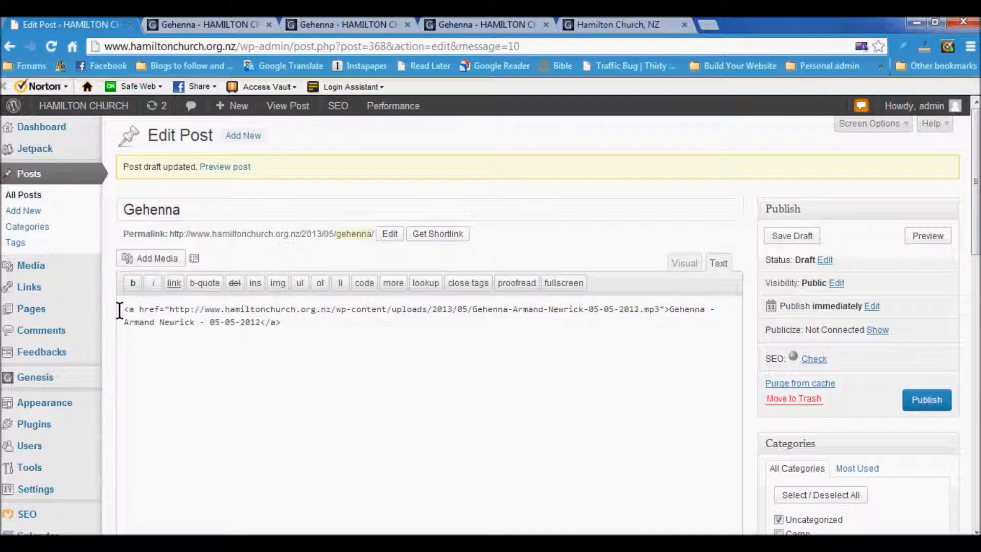
pyautogui.moveTo(120, 308); pyautogui.dragTo(169, 309)
pyautogui.press('Delete')
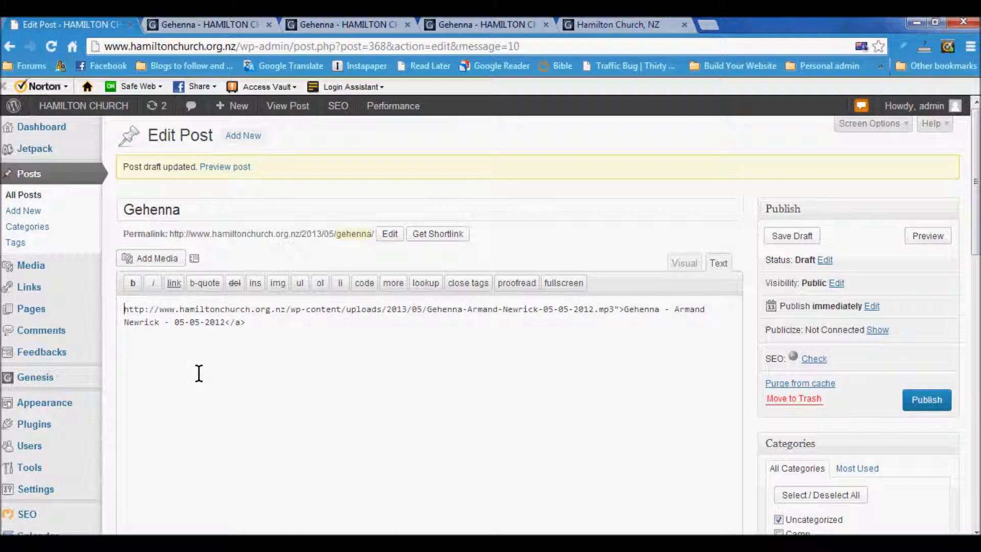
pyautogui.click(614, 311)
pyautogui.moveTo(615, 311); pyautogui.dragTo(633, 337)
pyautogui.press('Delete')
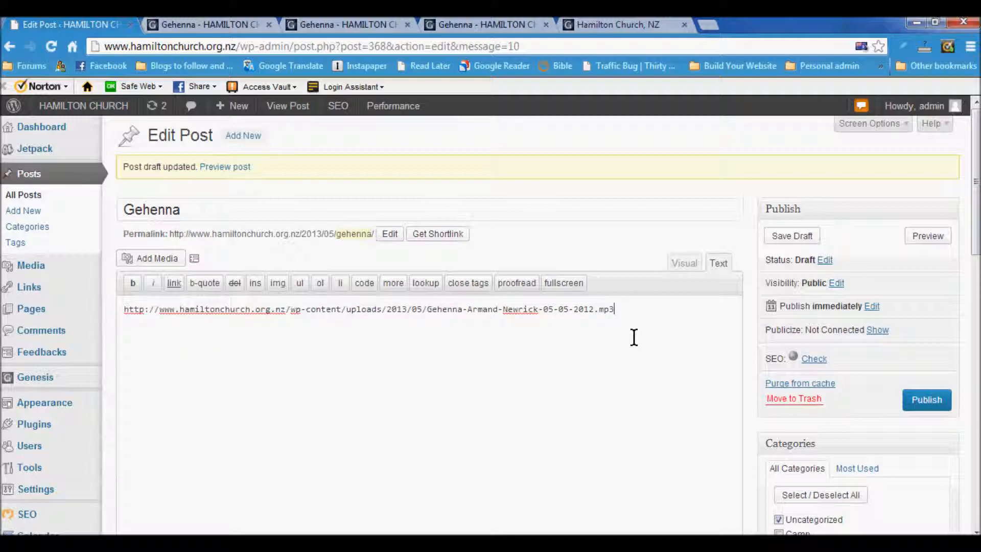
# Step: Wrap the mp3 URL in an [audio …] shortcode and save the draft
pyautogui.click(119, 308)
pyautogui.write('[audio')
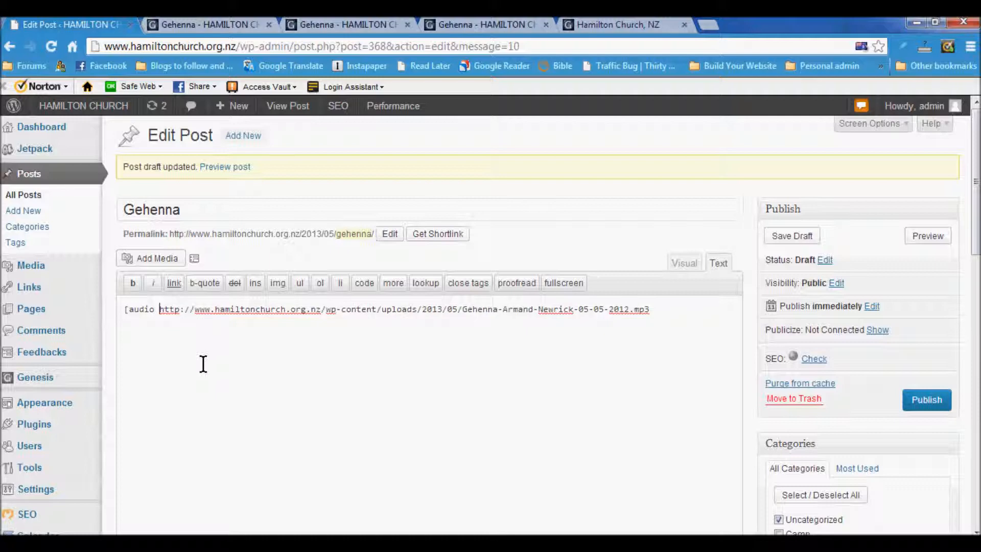
pyautogui.click(689, 310)
pyautogui.click(683, 263)
pyautogui.click(789, 235)
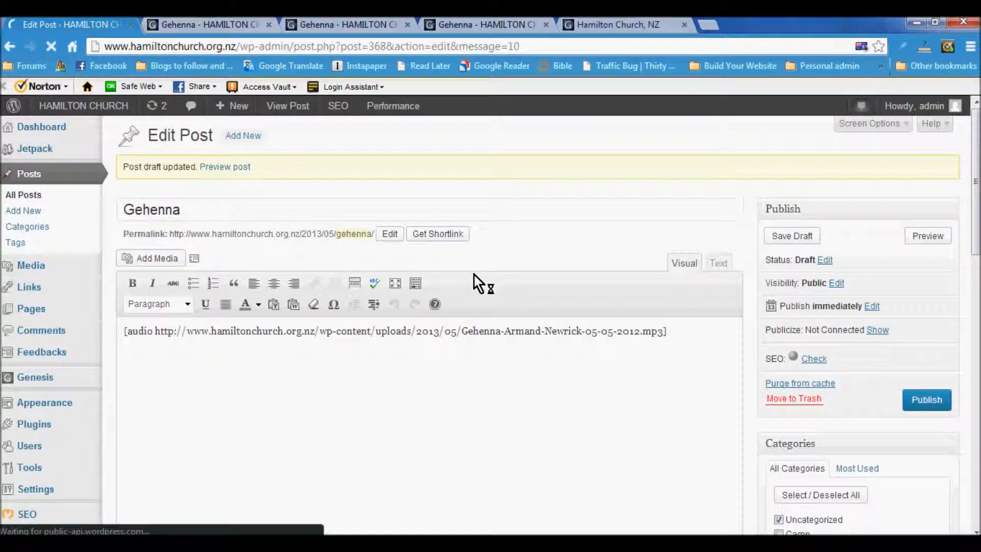
pyautogui.click(125, 334)
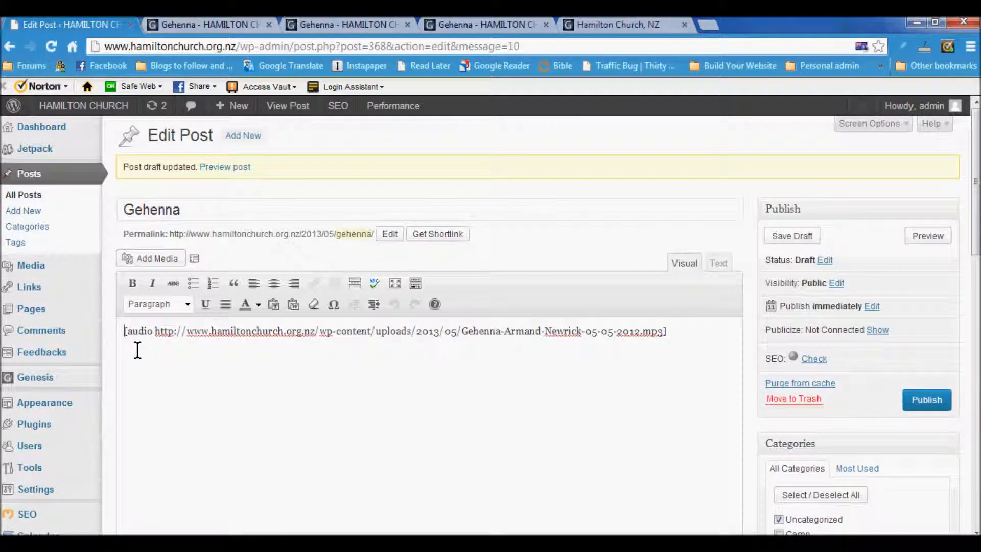
# Step: Add a caption naming the speaker at the CIA conference 2012 above the shortcode, then save
pyautogui.press('Return')
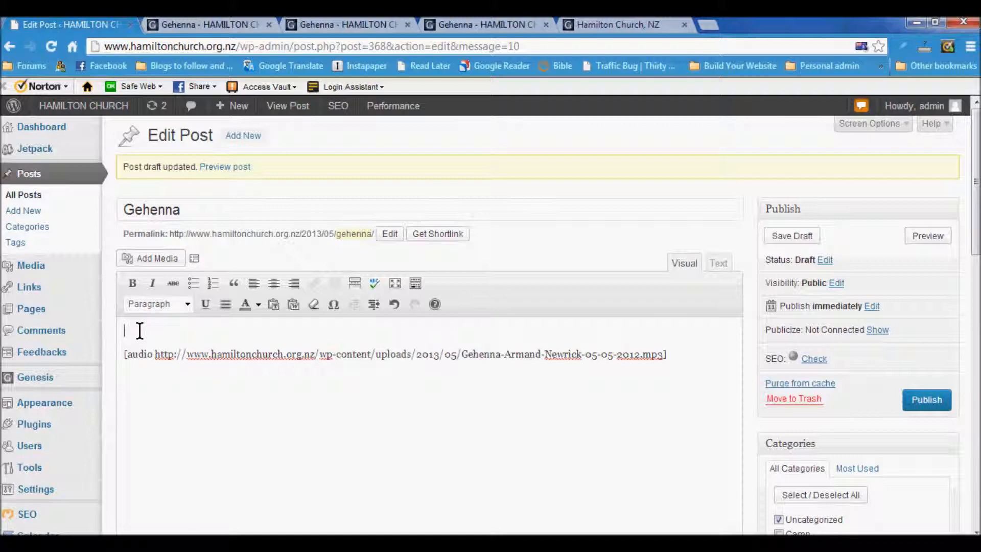
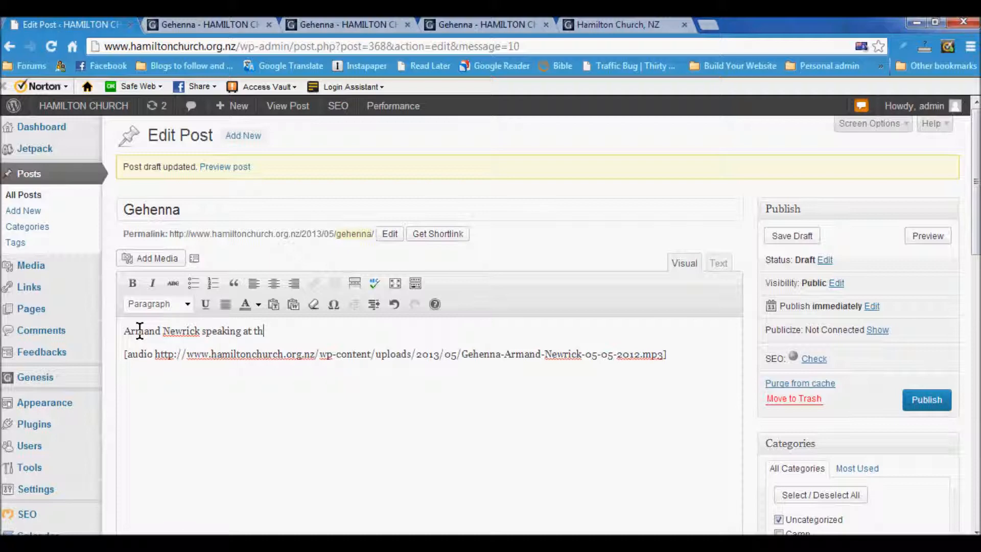
pyautogui.write('e CIA conference 2012')
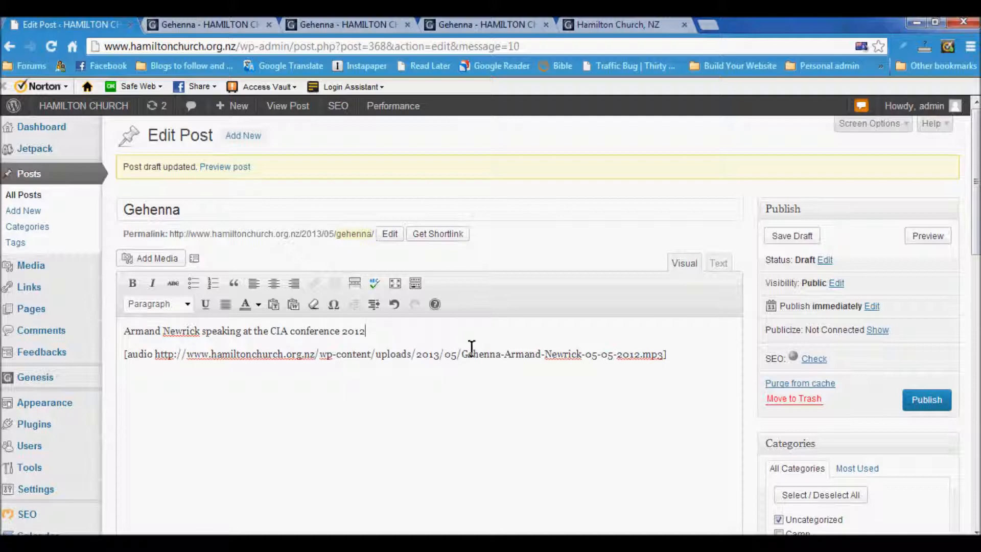
pyautogui.click(792, 236)
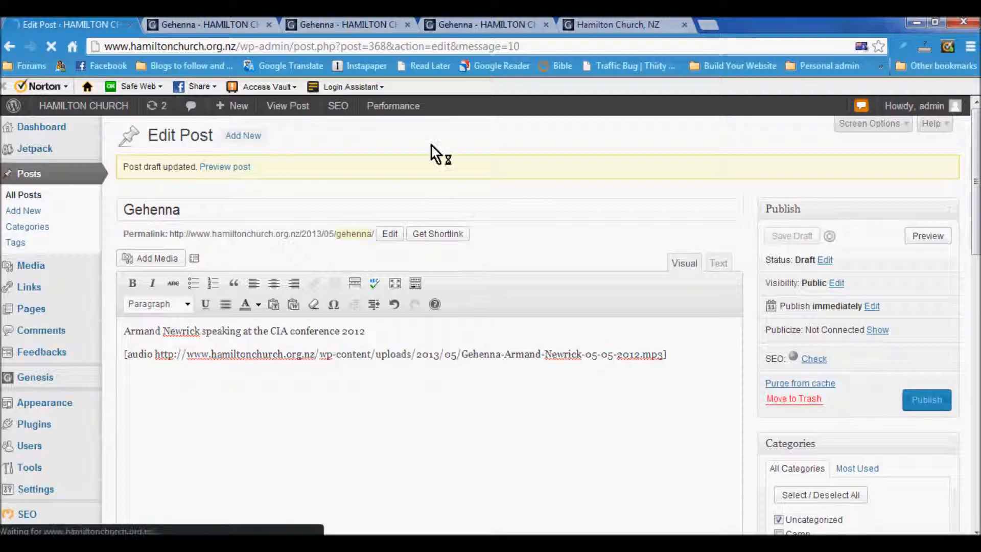
# Step: Reload the Gehenna preview, play and pause its audio player, then go back to the editor
pyautogui.click(220, 29)
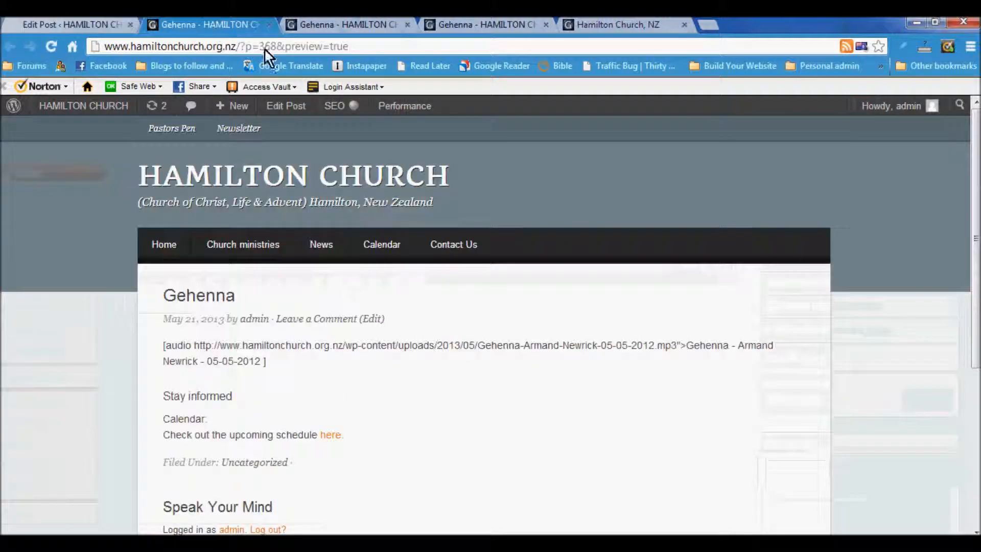
pyautogui.click(51, 46)
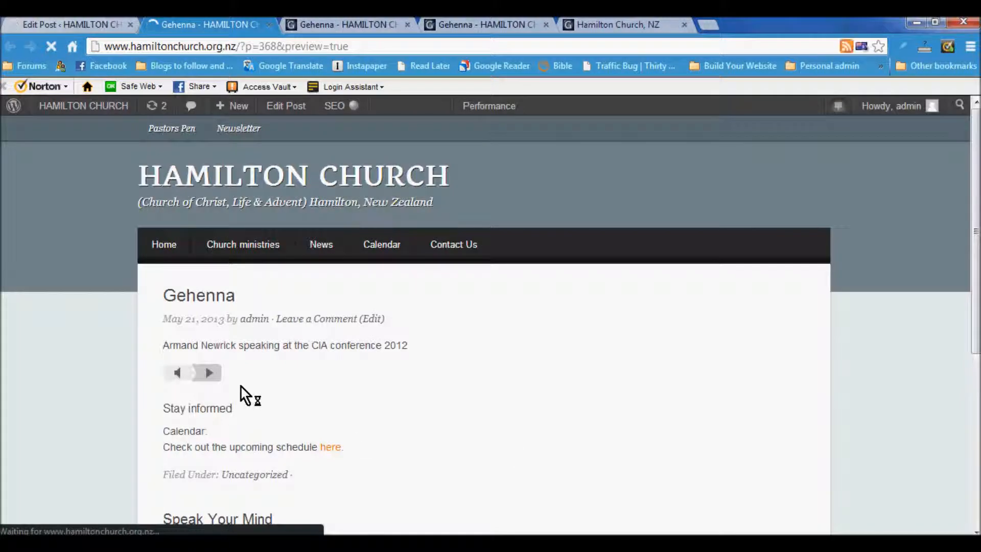
pyautogui.click(208, 372)
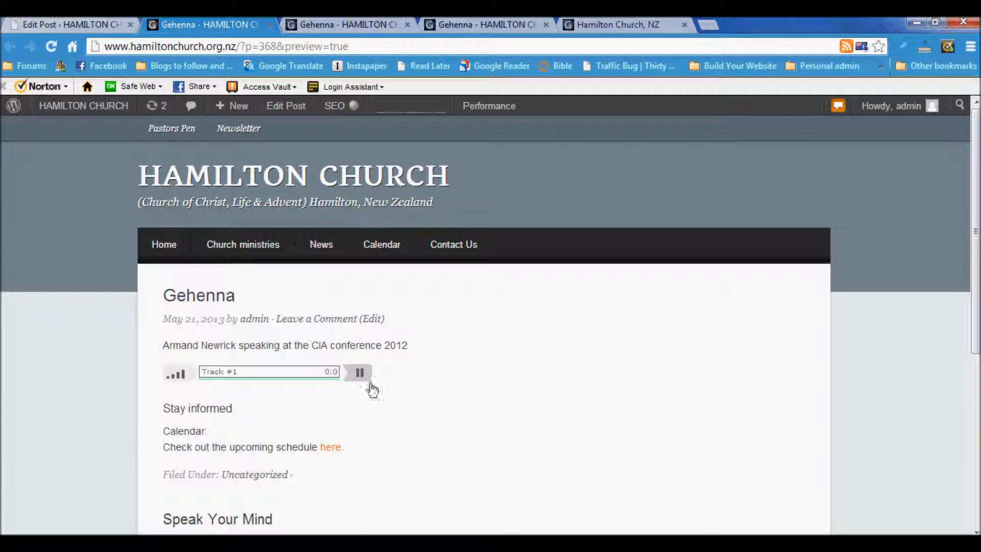
pyautogui.click(358, 374)
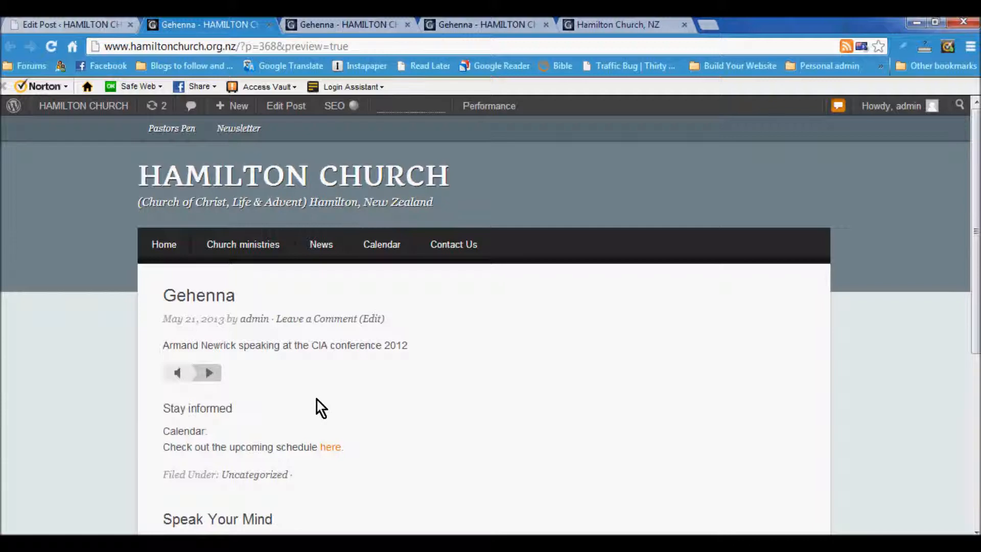
pyautogui.scroll(-2, 336, 387)
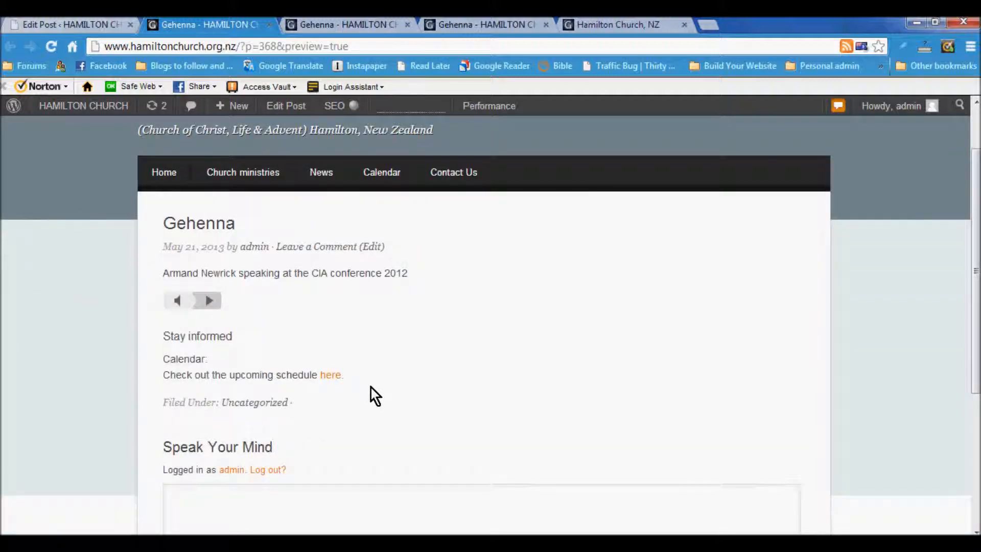
pyautogui.scroll(2, 372, 390)
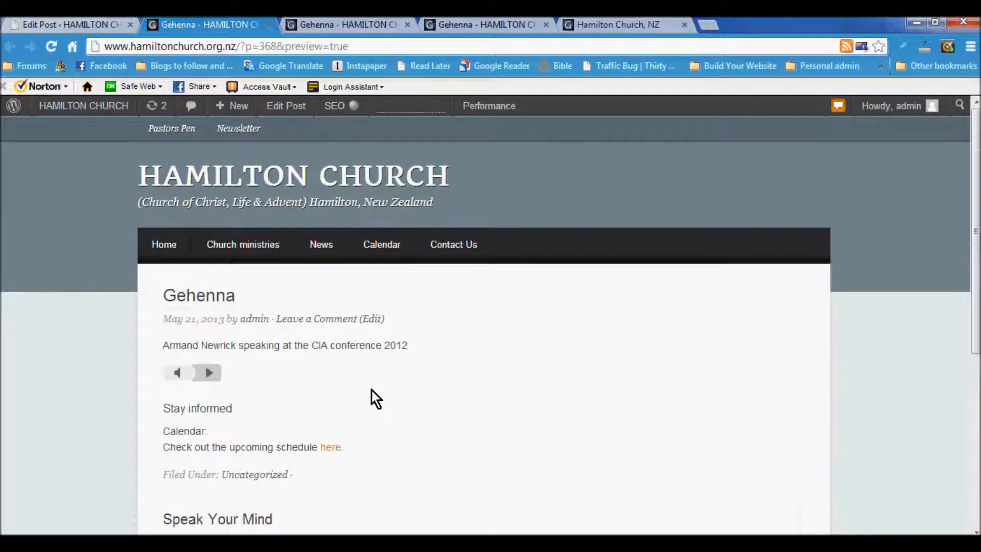
pyautogui.scroll(-6, 371, 389)
pyautogui.scroll(6, 383, 384)
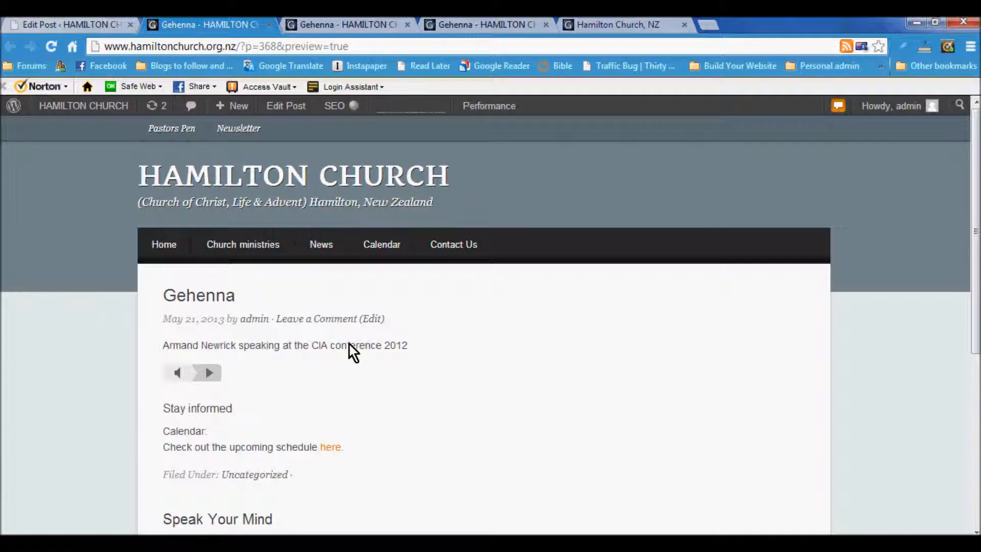
pyautogui.click(110, 25)
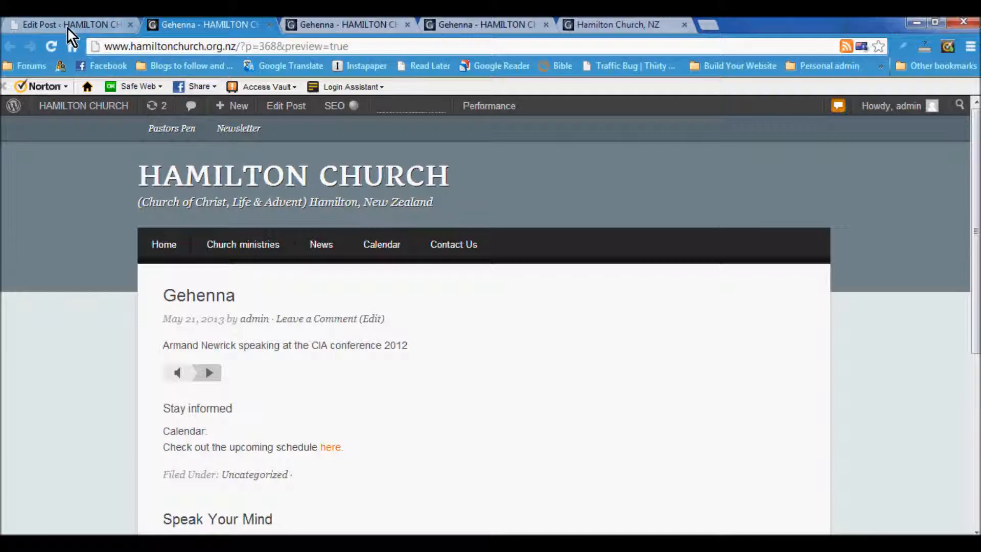
# Step: Add a new line below the audio shortcode and start a new gallery in the media window
pyautogui.click(692, 352)
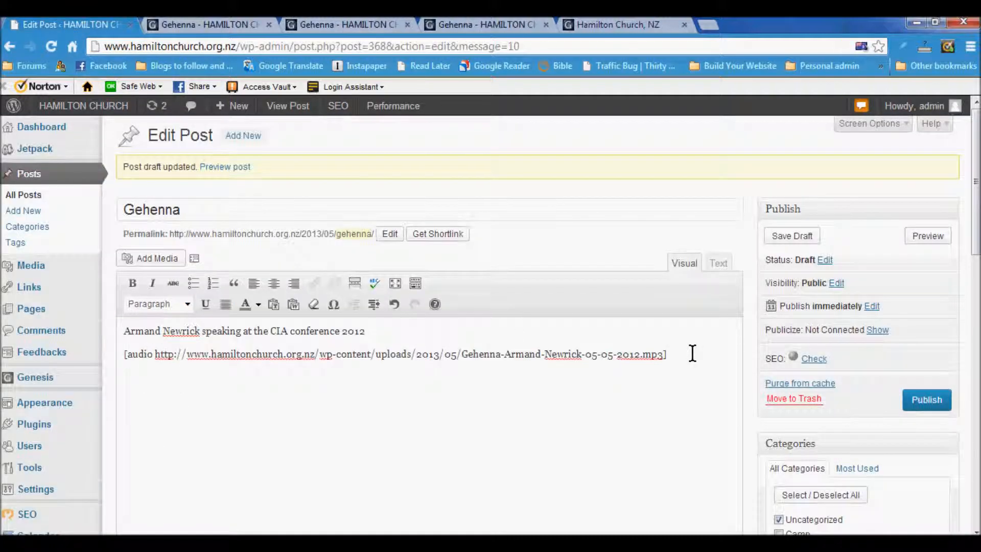
pyautogui.press('Return')
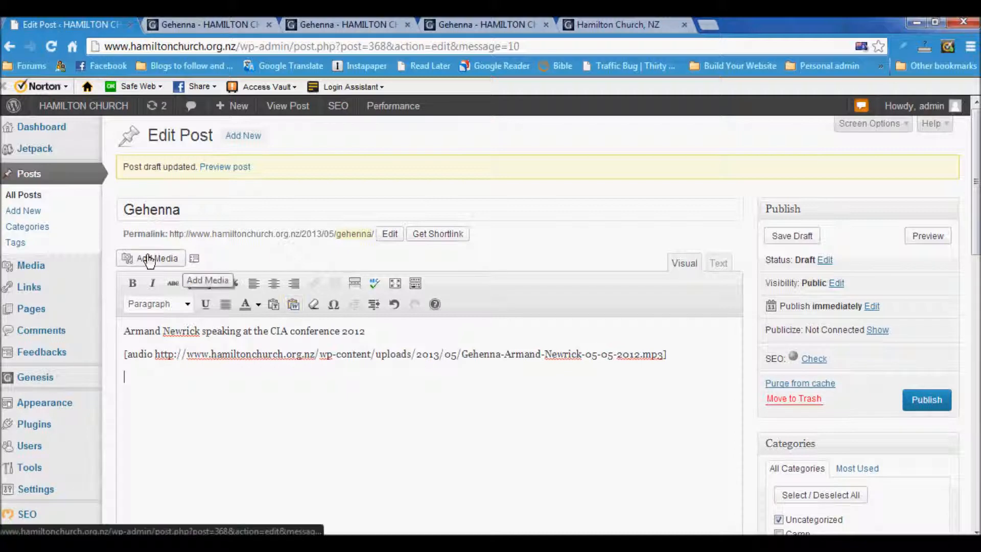
pyautogui.click(143, 259)
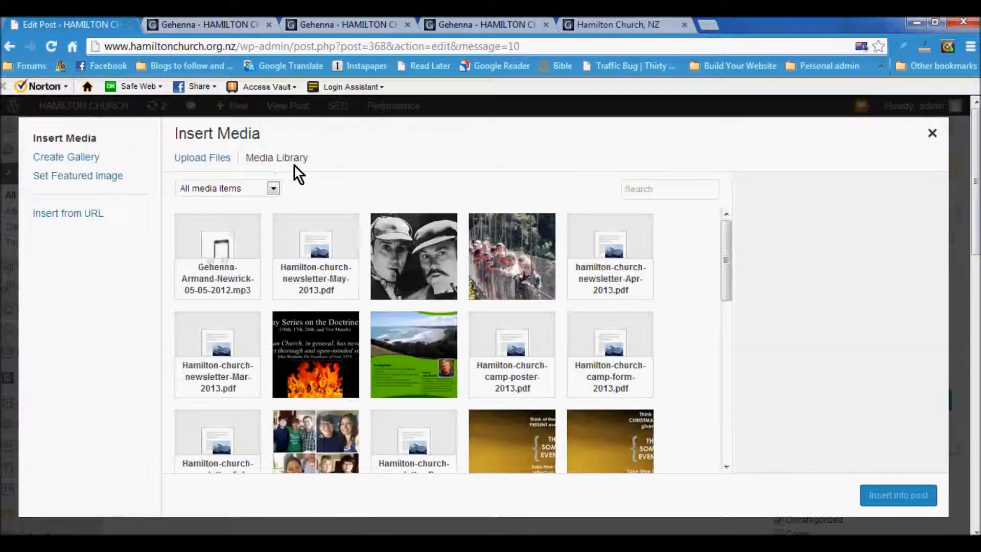
pyautogui.scroll(-3, 323, 255)
pyautogui.scroll(3, 322, 276)
pyautogui.click(91, 158)
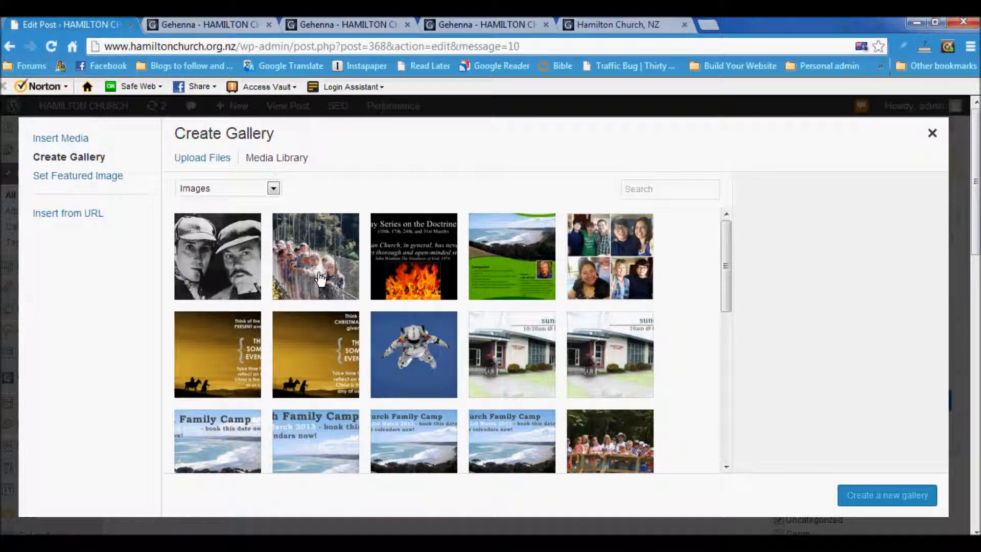
# Step: Select ten library images, including the bridge photo, coast flyer, church photos and Family Camp images
pyautogui.click(320, 278)
pyautogui.click(401, 281)
pyautogui.click(511, 275)
pyautogui.click(595, 289)
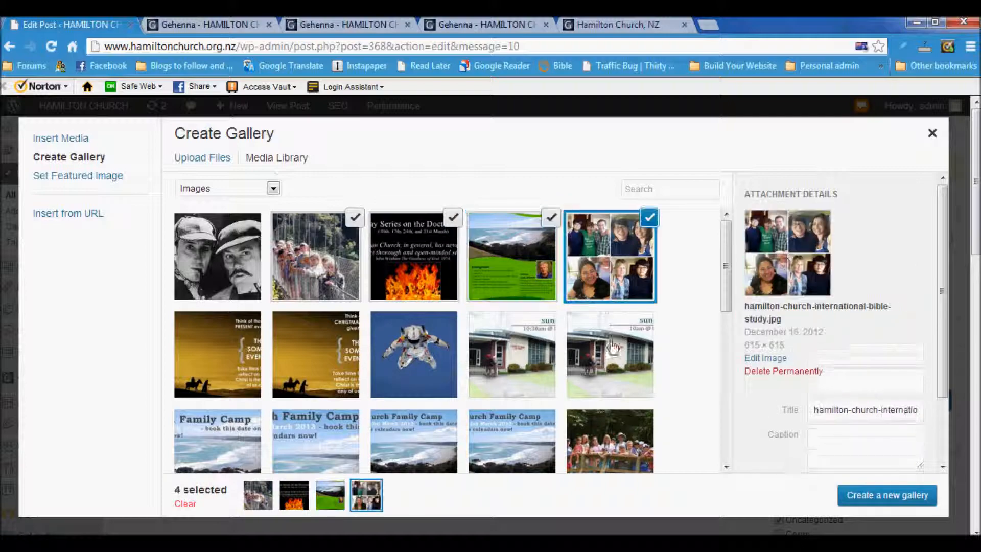
pyautogui.click(613, 348)
pyautogui.click(505, 381)
pyautogui.click(430, 382)
pyautogui.click(285, 375)
pyautogui.click(330, 457)
pyautogui.click(430, 437)
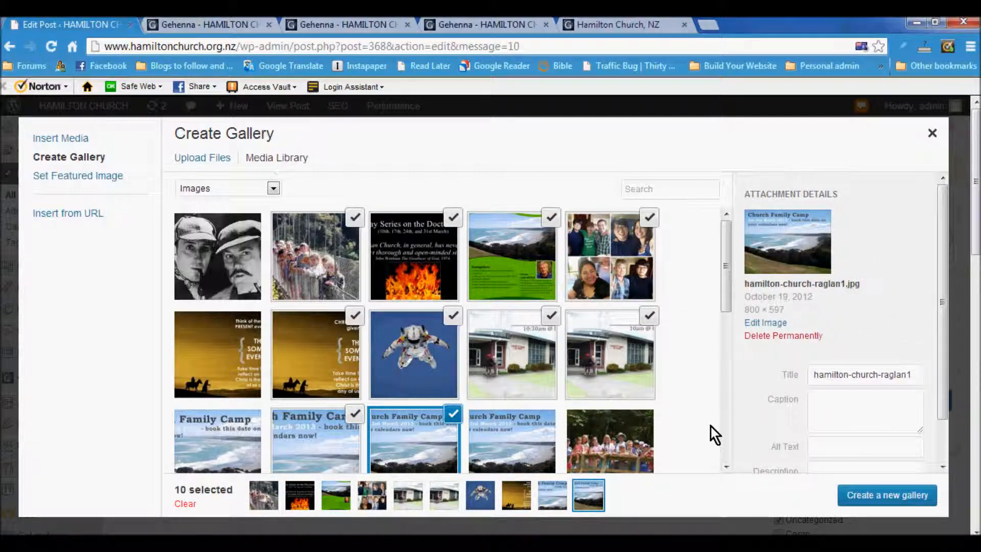
pyautogui.scroll(-3, 709, 427)
# Step: Create the gallery from the ten images, set its type to Tiled Mosaic, and insert it
pyautogui.click(884, 495)
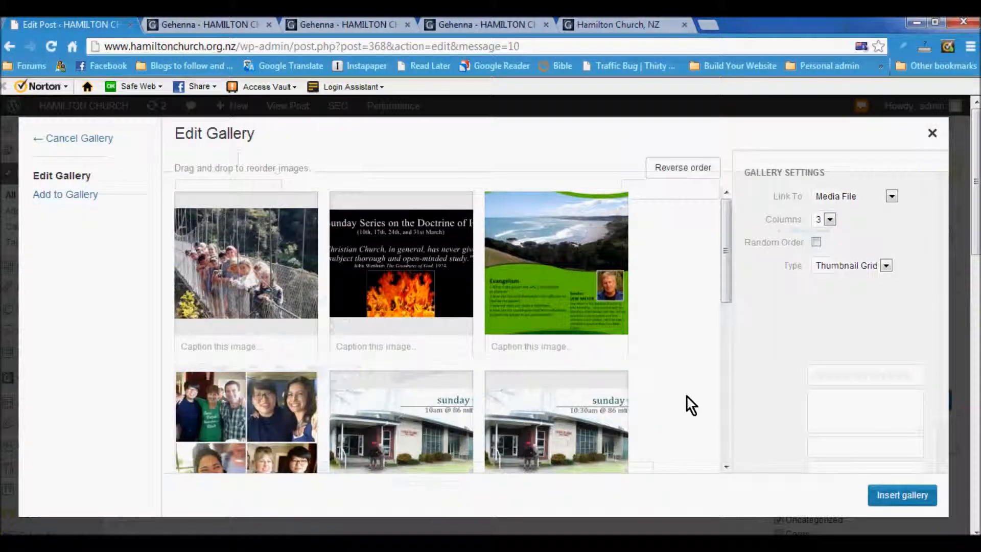
pyautogui.click(886, 266)
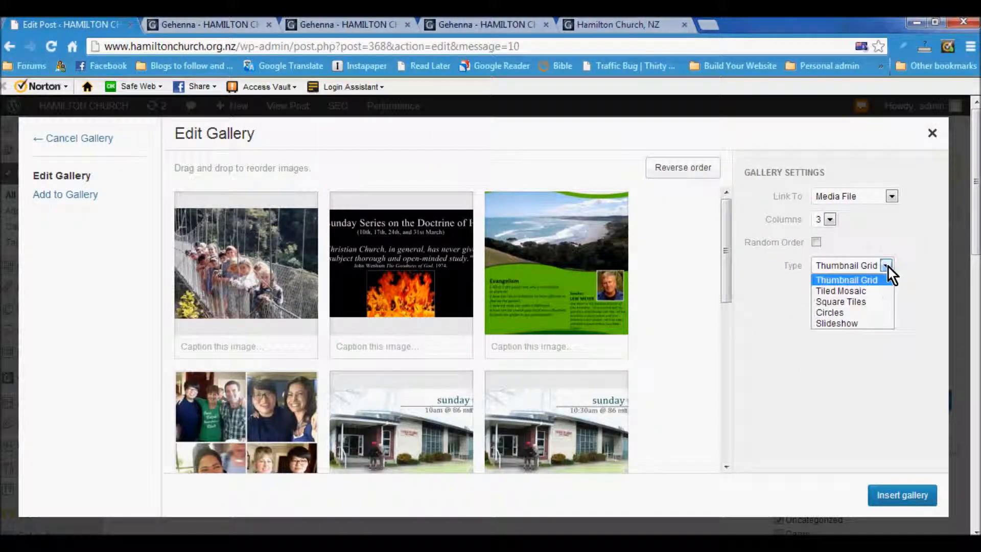
pyautogui.click(873, 294)
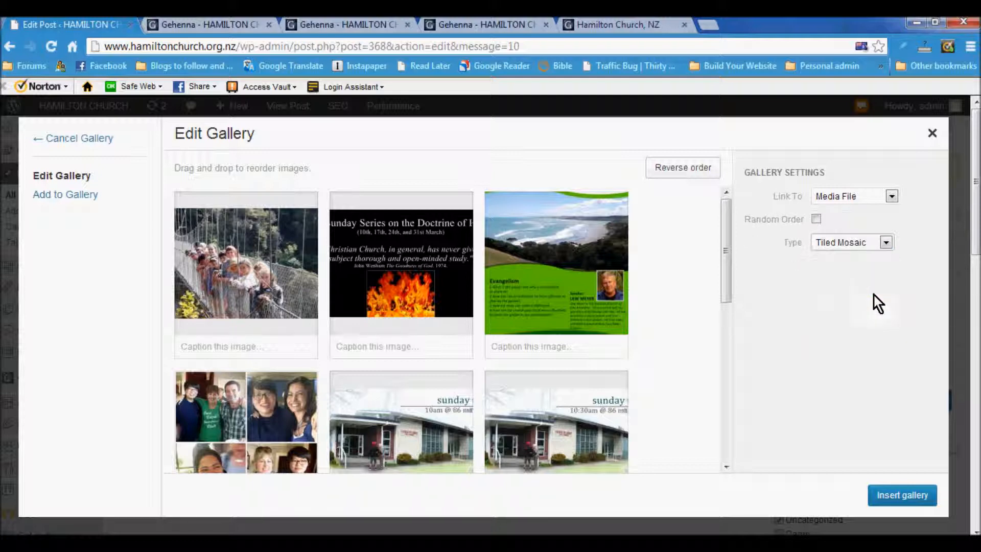
pyautogui.click(894, 498)
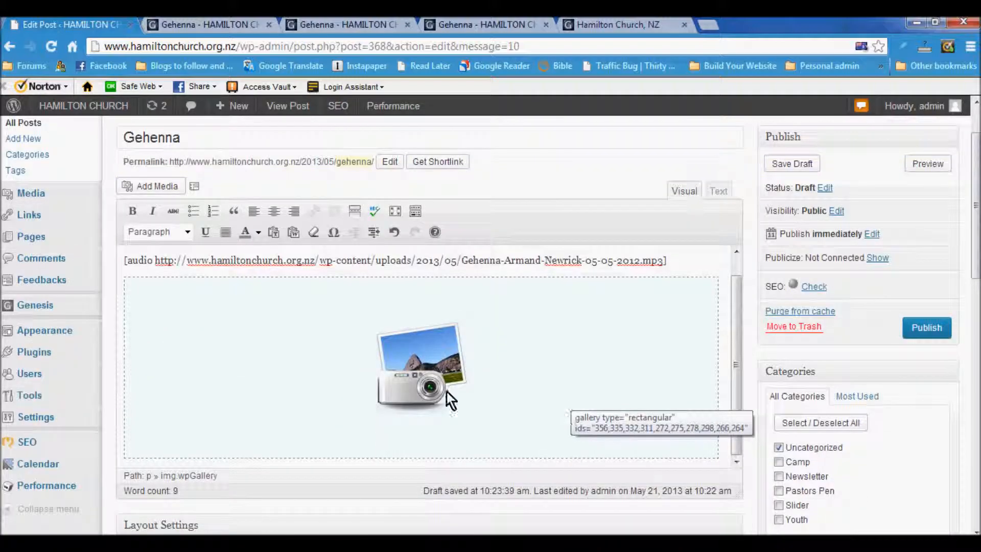
# Step: Reorder the gallery to bridge photo, church photo, coast flyer, update it, and save the draft
pyautogui.click(173, 303)
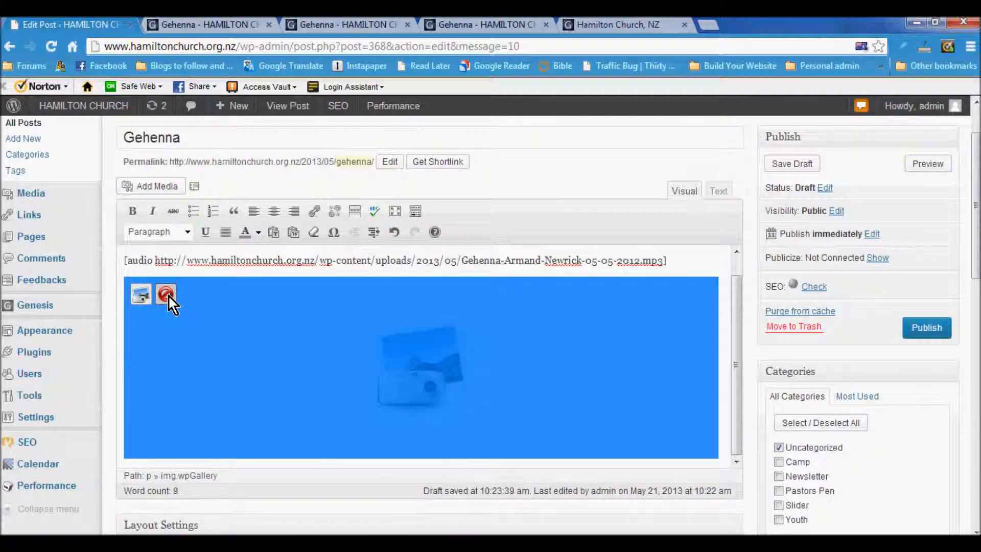
pyautogui.click(142, 294)
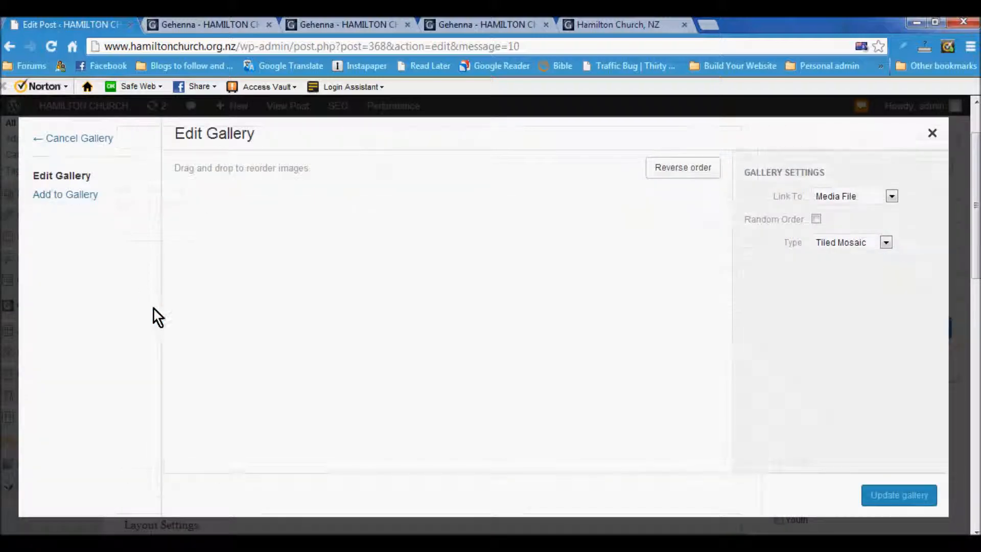
pyautogui.moveTo(616, 278); pyautogui.dragTo(419, 278)
pyautogui.moveTo(431, 425); pyautogui.dragTo(435, 250)
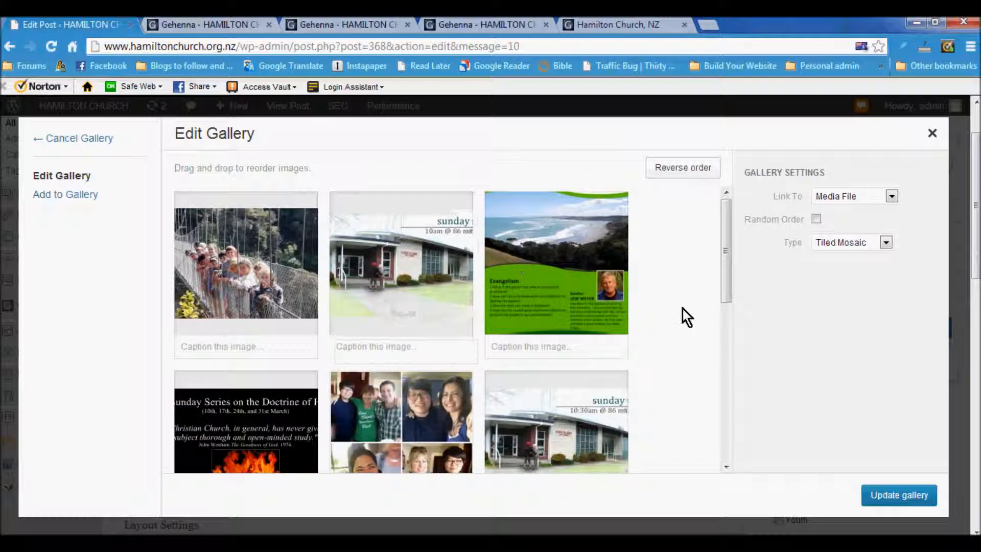
pyautogui.scroll(-3, 684, 311)
pyautogui.click(891, 494)
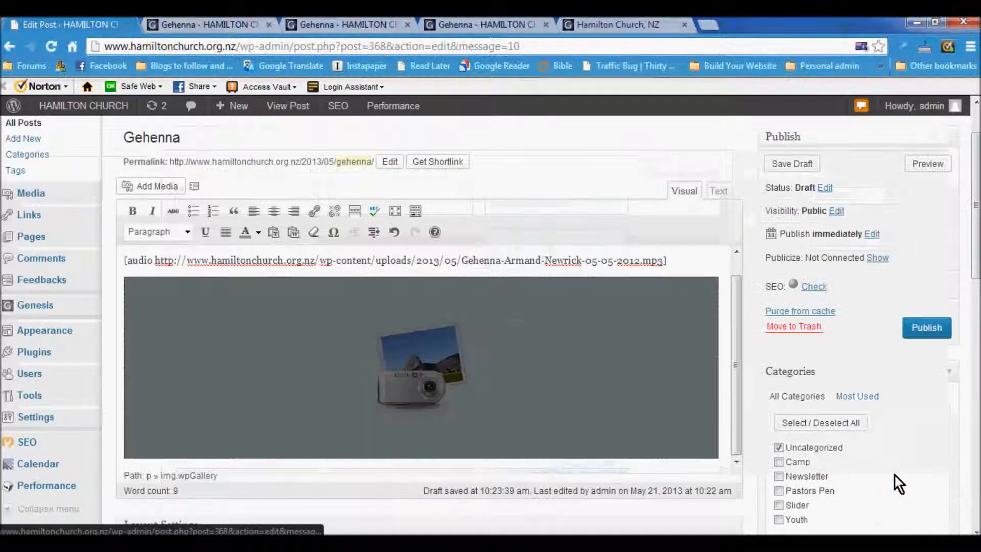
pyautogui.click(791, 163)
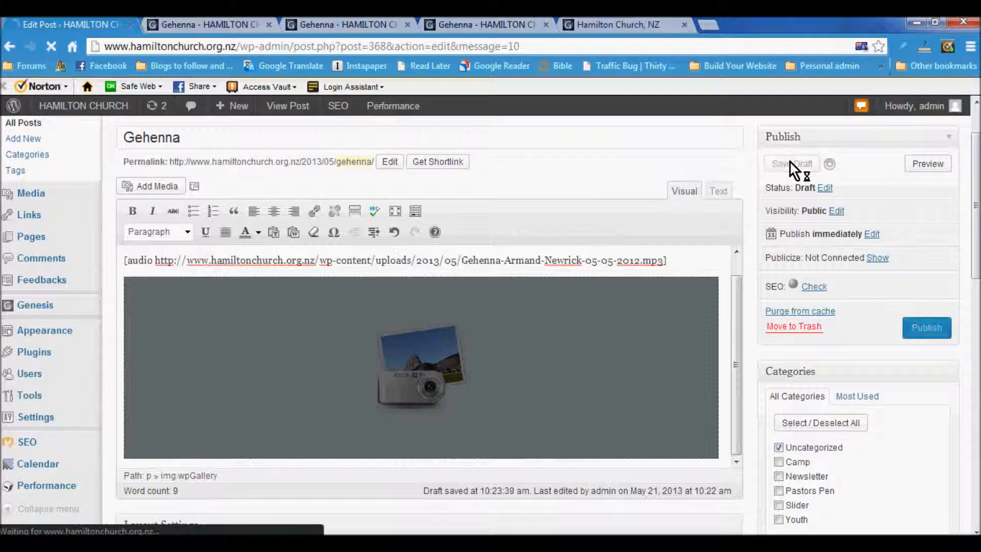
# Step: Reload the preview, scroll through the tiled mosaic gallery under the audio player, then return to editing
pyautogui.click(199, 25)
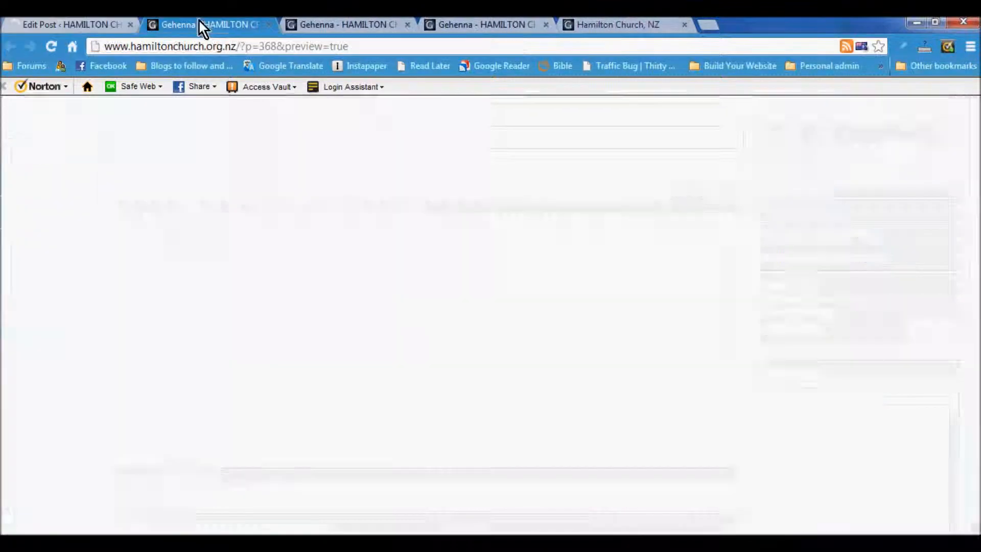
pyautogui.click(53, 48)
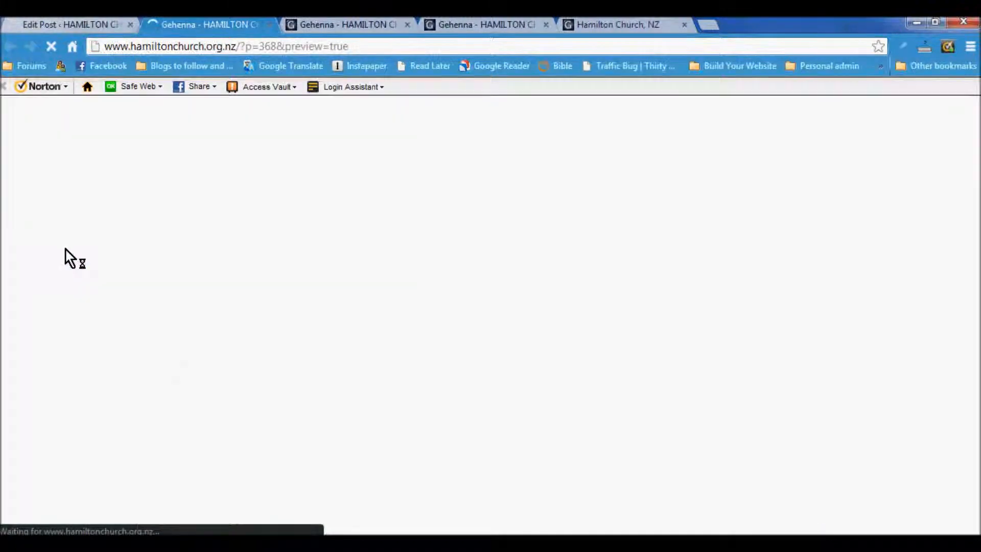
pyautogui.scroll(-3, 65, 248)
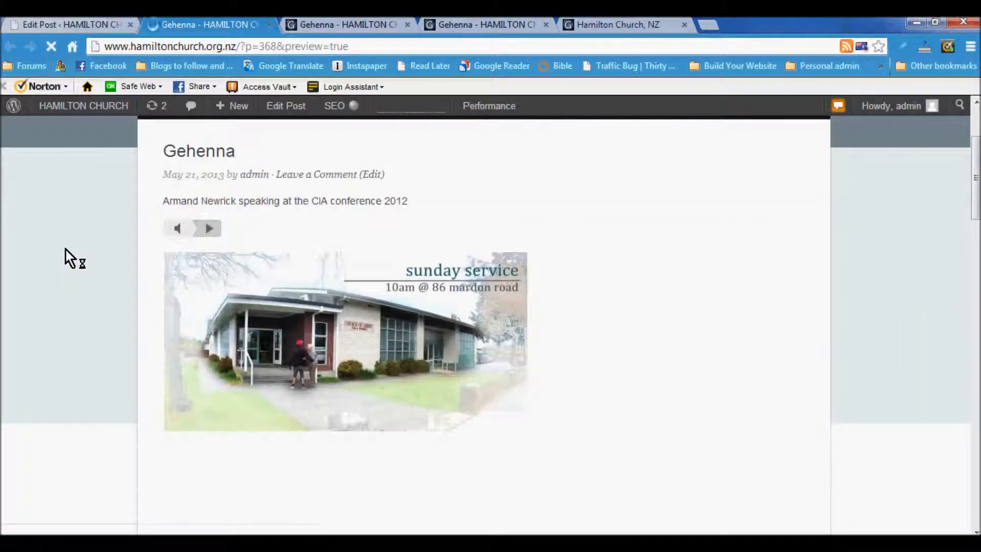
pyautogui.scroll(-2, 66, 248)
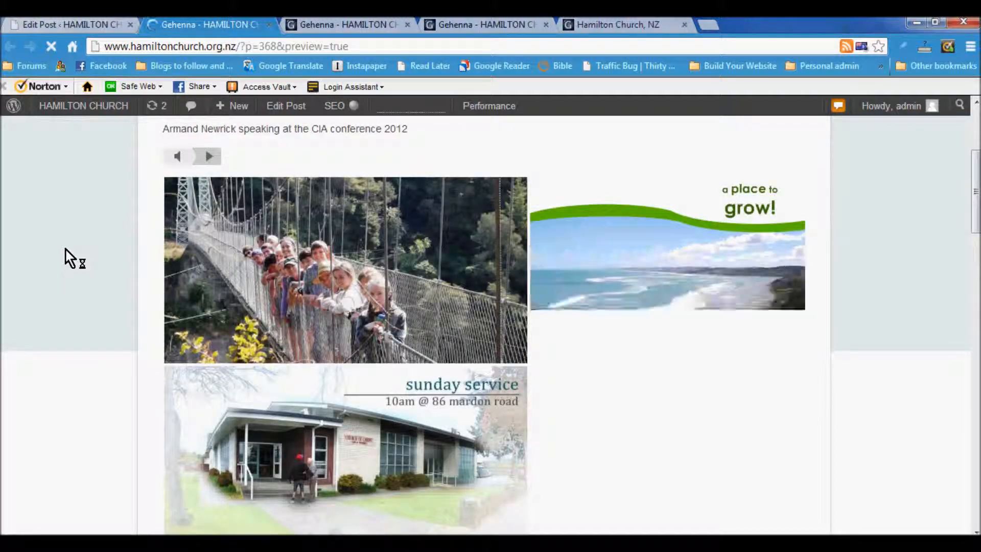
pyautogui.scroll(-10, 66, 249)
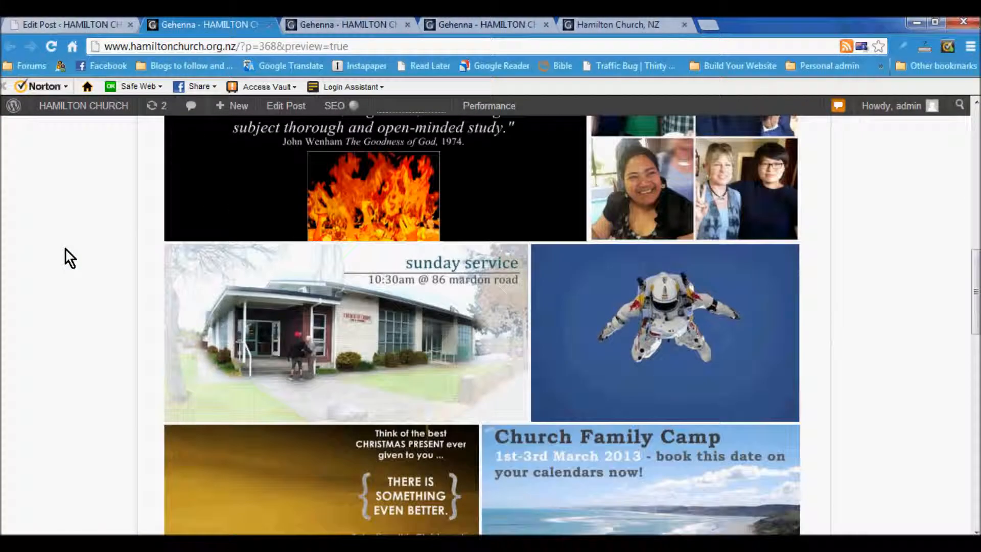
pyautogui.scroll(-12, 66, 249)
pyautogui.scroll(4, 72, 266)
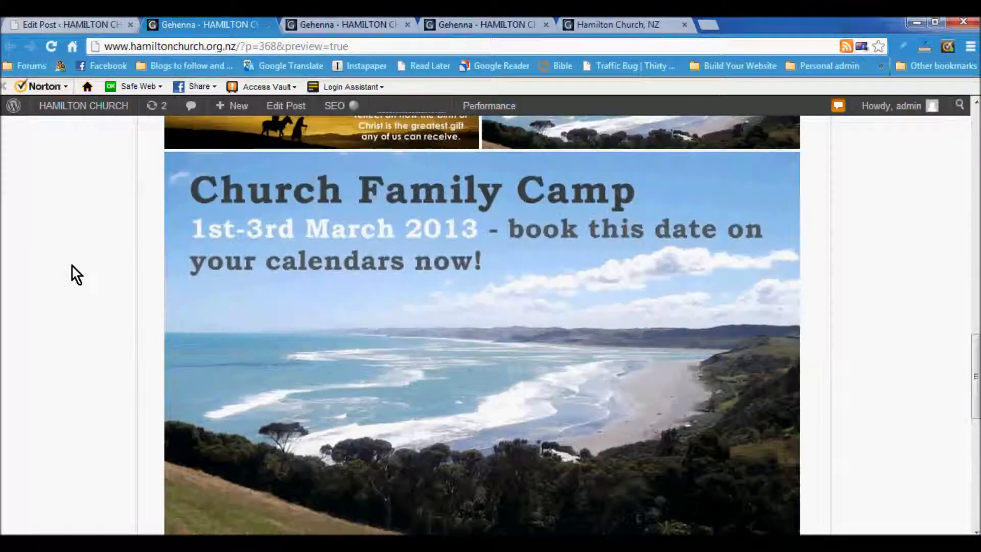
pyautogui.scroll(15, 72, 266)
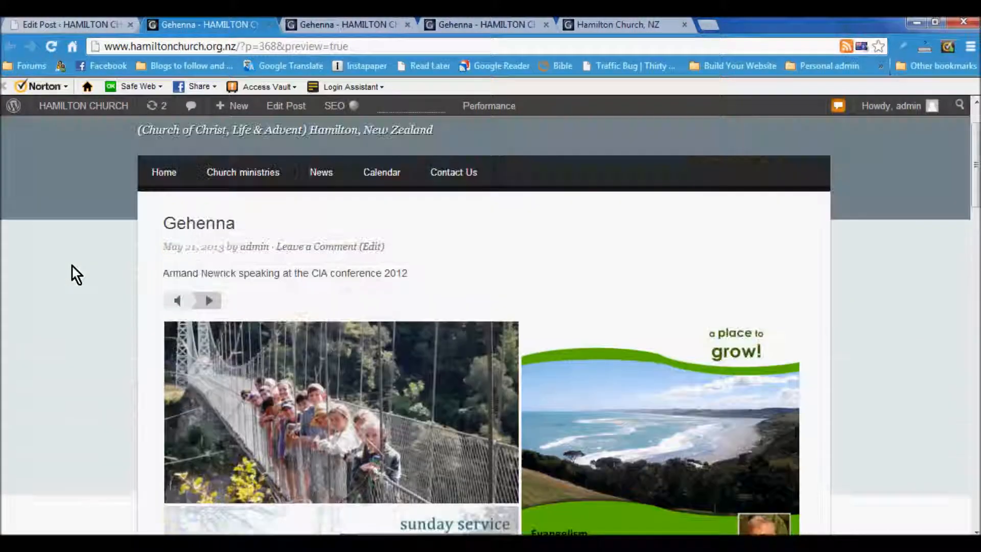
pyautogui.click(91, 23)
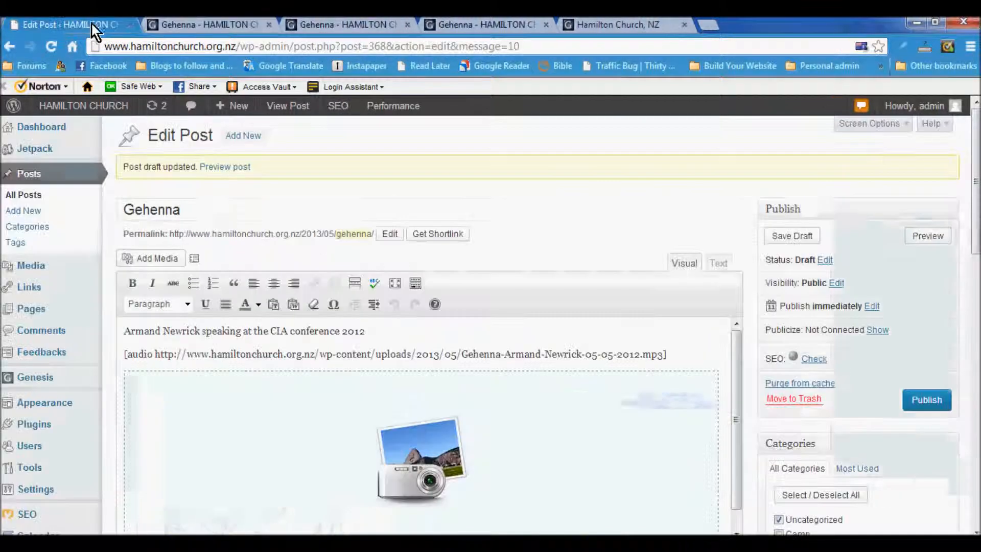
# Step: Switch the gallery type to Thumbnail Grid with 3 columns and update the gallery
pyautogui.click(195, 407)
pyautogui.click(141, 387)
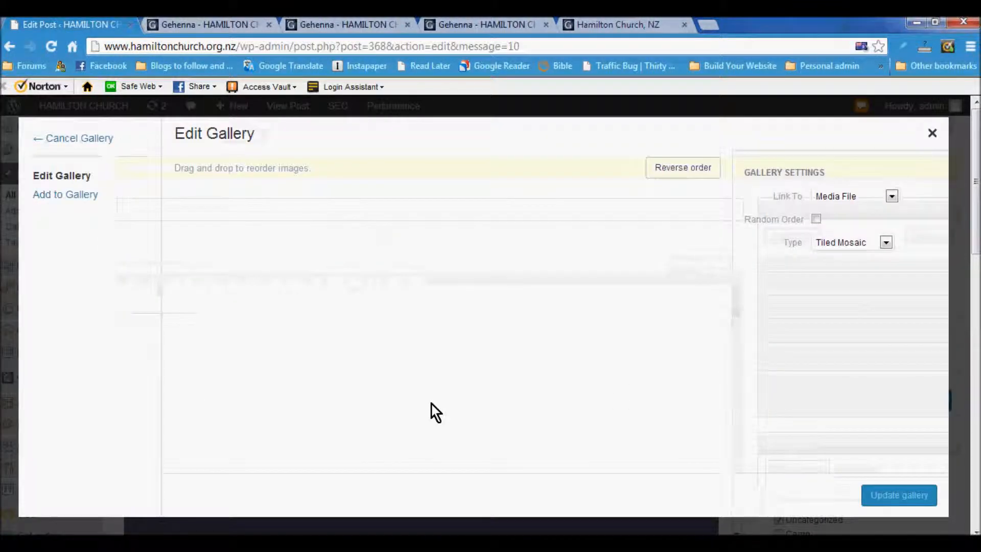
pyautogui.click(888, 243)
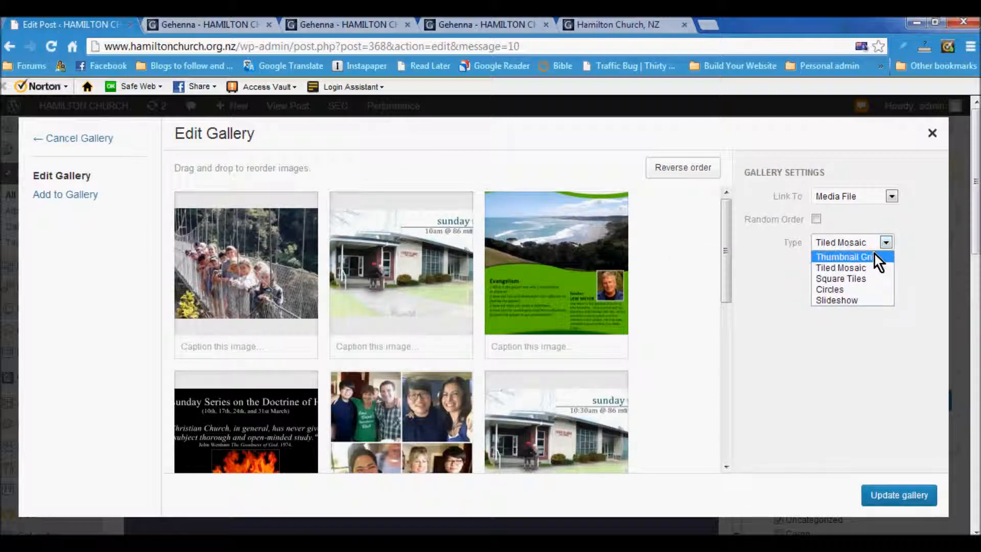
pyautogui.click(875, 254)
pyautogui.click(832, 224)
pyautogui.click(866, 315)
pyautogui.click(900, 495)
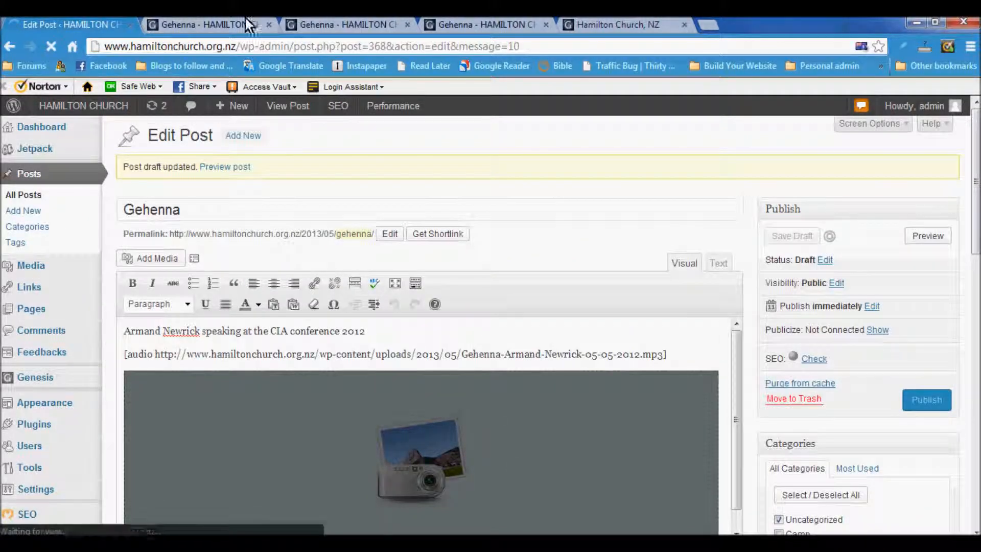
# Step: Reload the preview to confirm the three-column thumbnail grid, then return to the editor
pyautogui.click(206, 27)
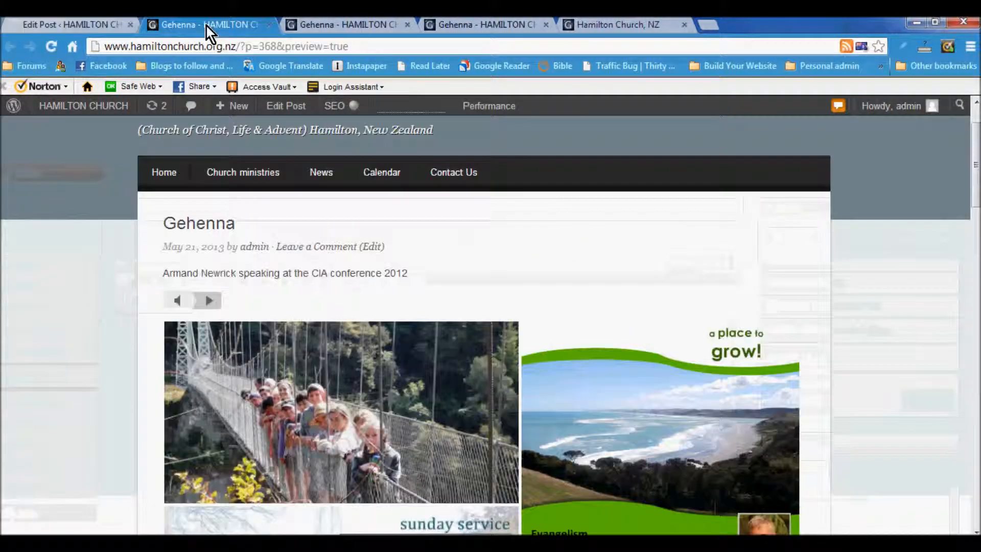
pyautogui.click(51, 47)
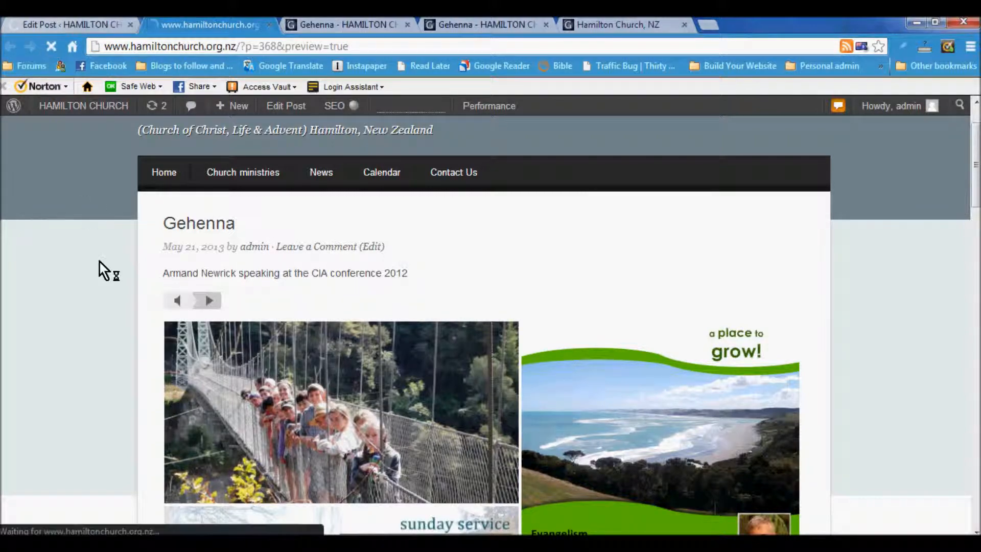
pyautogui.scroll(-10, 105, 314)
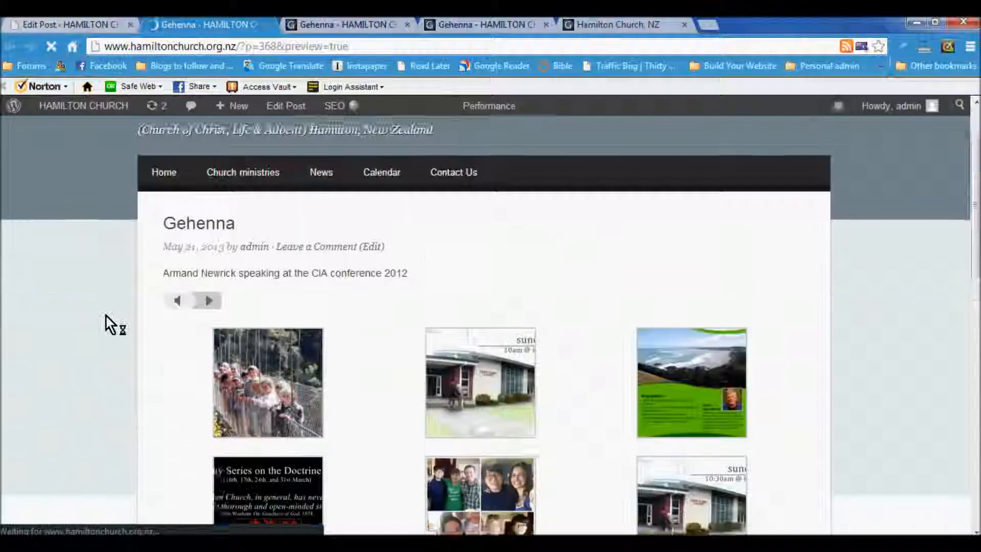
pyautogui.scroll(5, 100, 266)
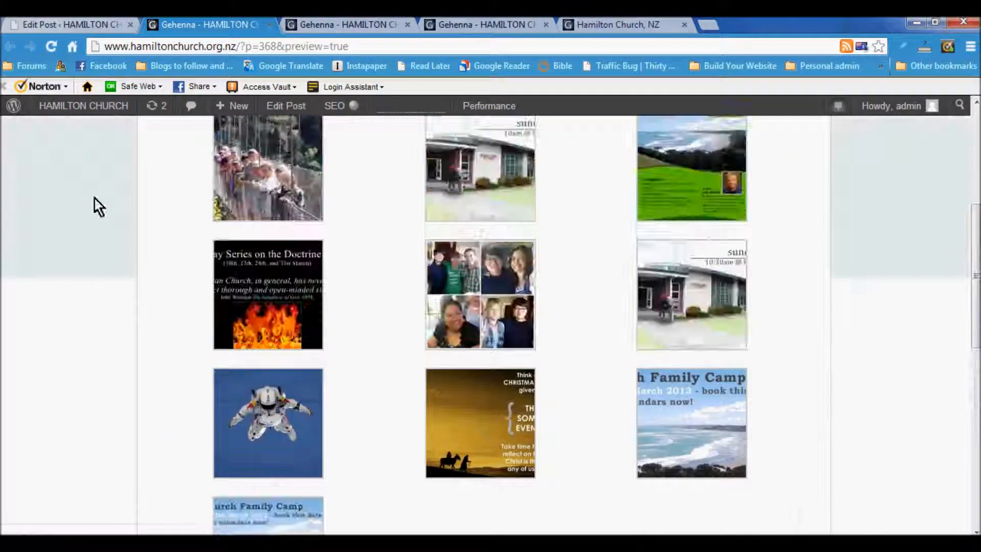
pyautogui.click(72, 23)
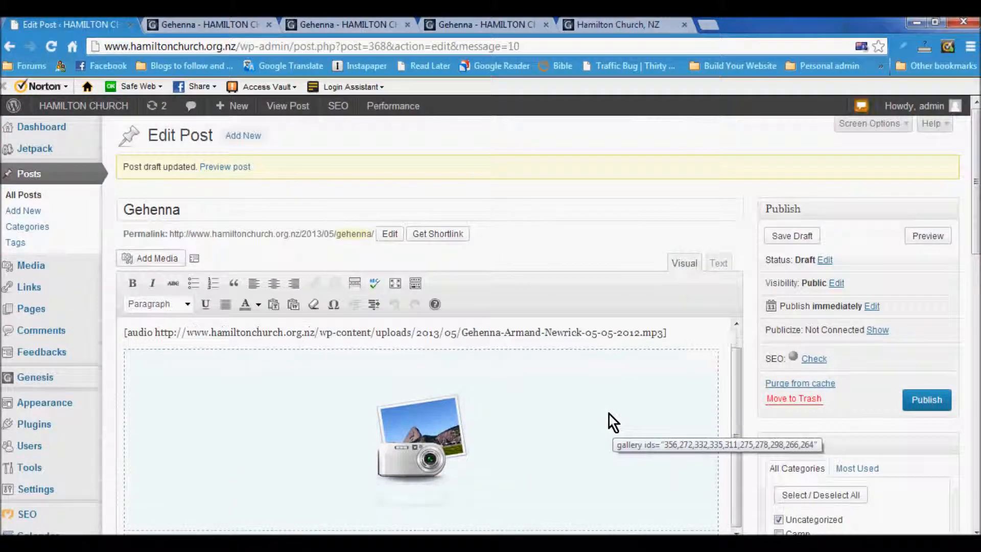
# Step: Delete the gallery from the Gehenna post, keeping the speaker caption and audio shortcode, then save the draft
pyautogui.click(188, 414)
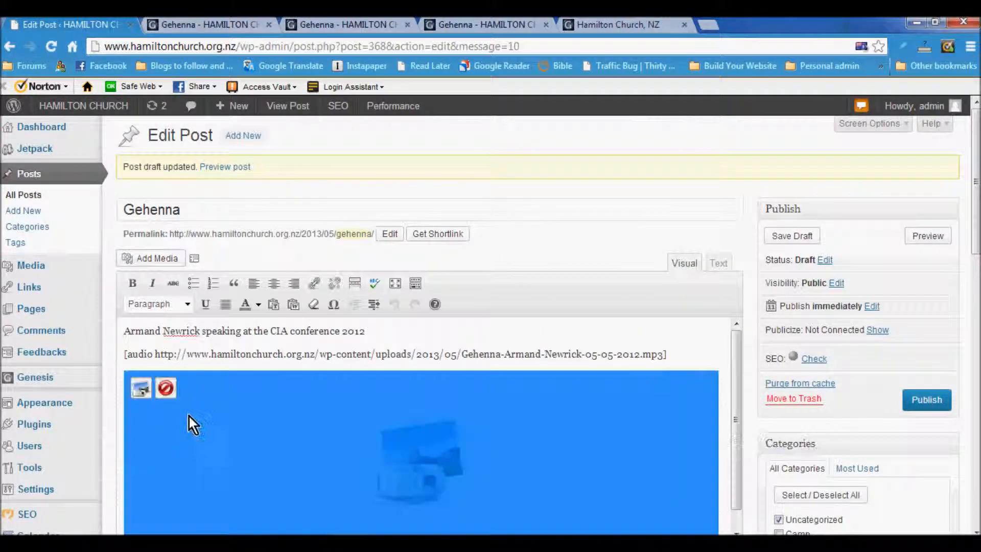
pyautogui.click(165, 388)
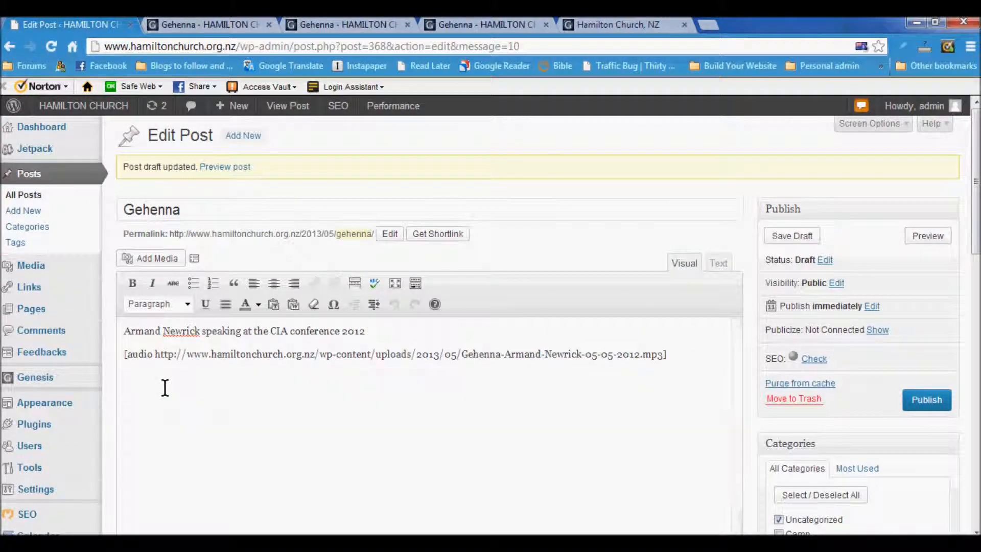
pyautogui.click(153, 258)
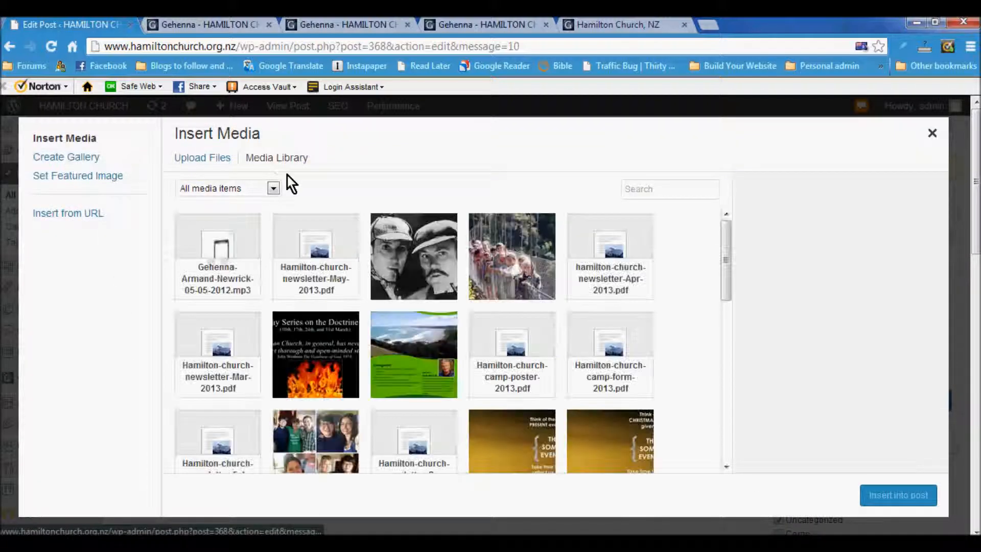
pyautogui.click(932, 133)
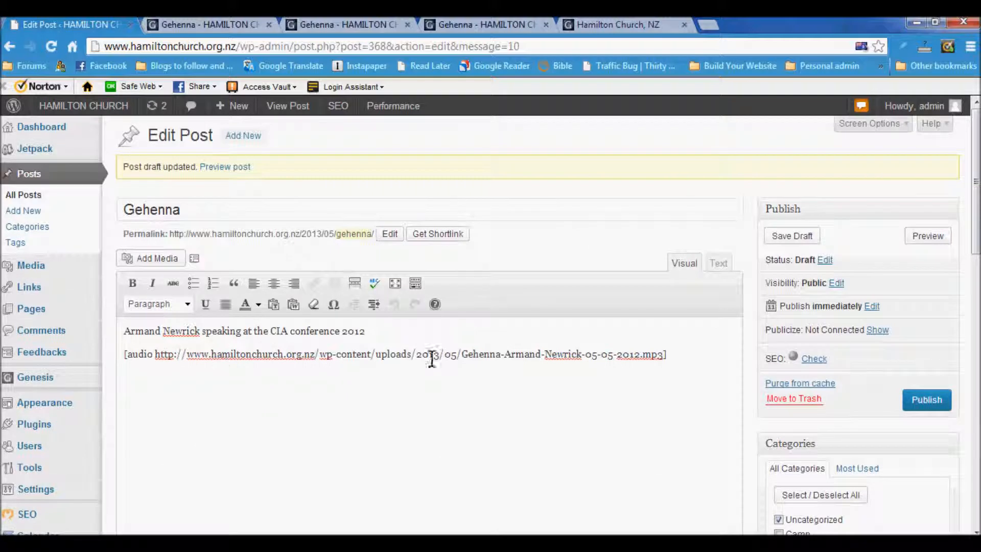
pyautogui.click(794, 236)
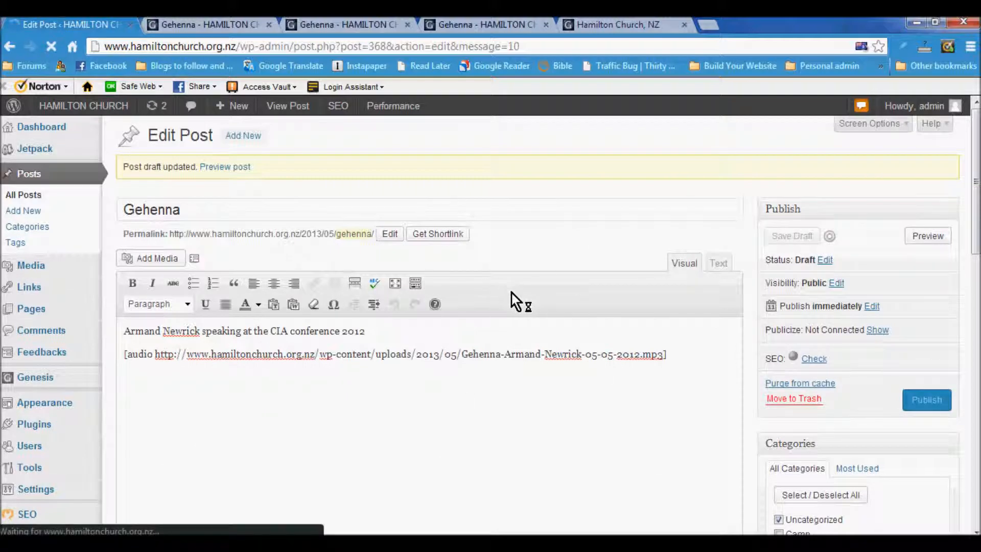